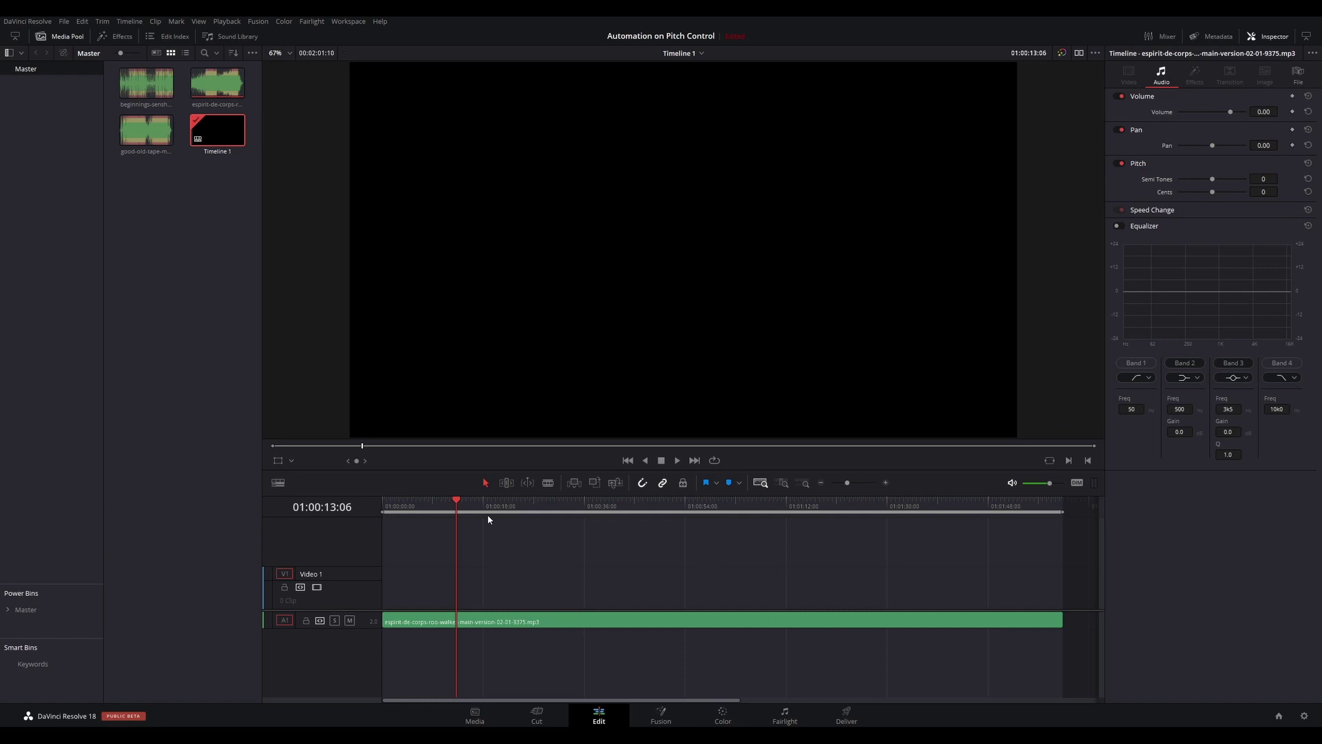
Step: Place the playhead at 01:00:51:11 inside the esprit-de-corps music clip on A1
{"action": "left_click", "coordinate": [513, 510]}
{"action": "left_click", "coordinate": [672, 502]}
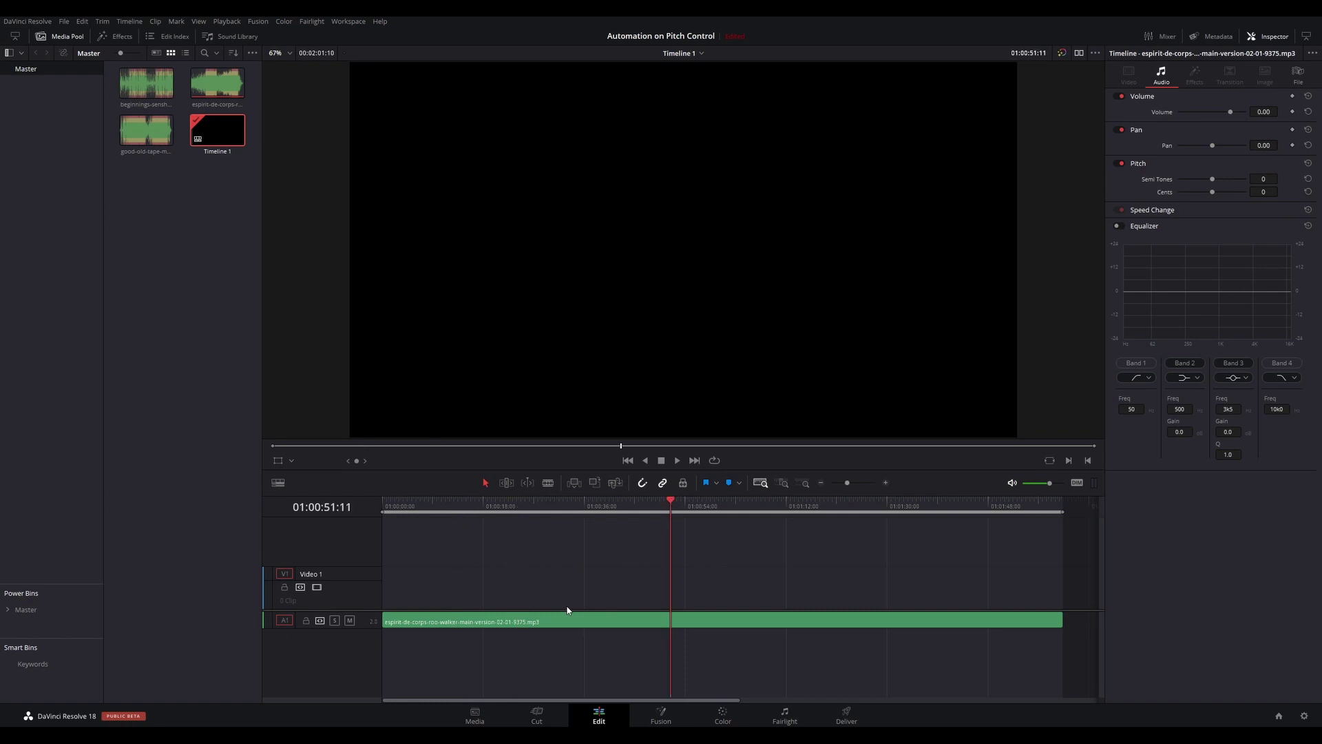
Step: Go to the Fairlight page with the playhead parked at 01:00:49:04
{"action": "left_click", "coordinate": [511, 619]}
{"action": "left_click", "coordinate": [784, 715]}
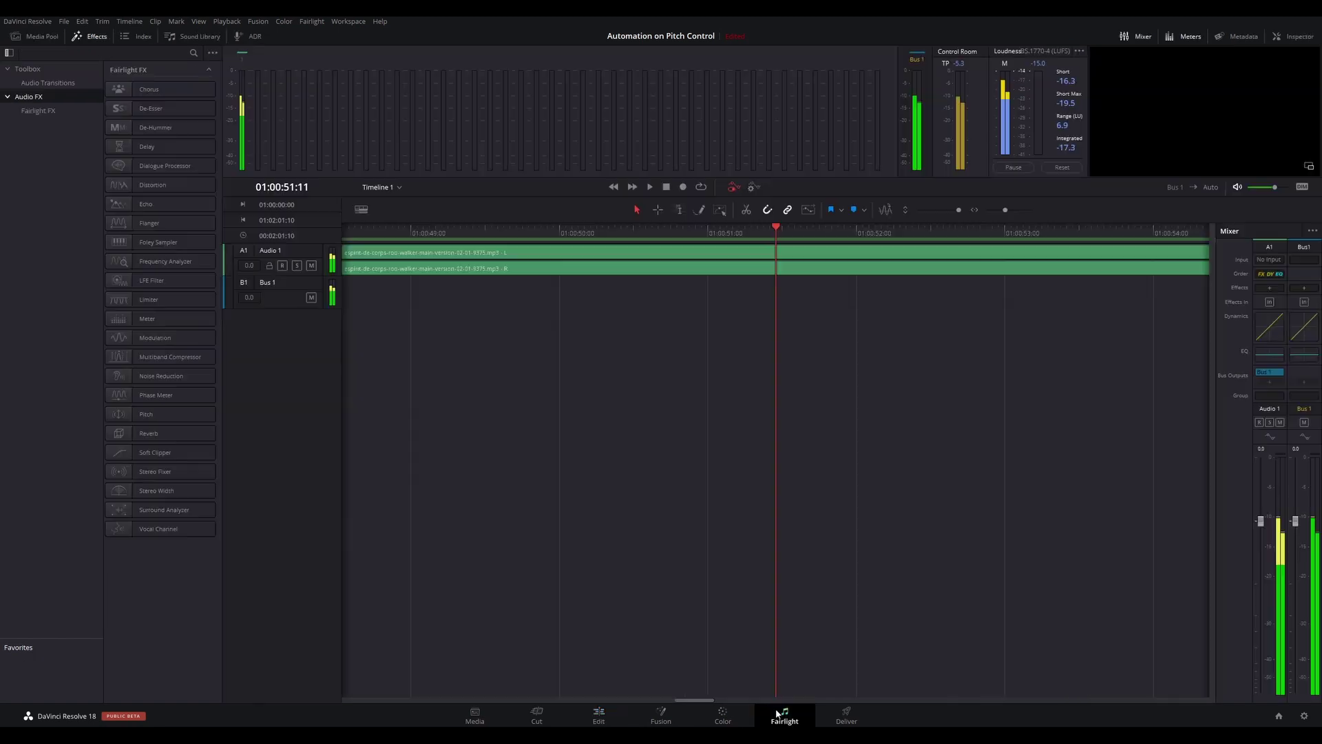
{"action": "left_click", "coordinate": [440, 228]}
{"action": "left_click", "coordinate": [439, 228]}
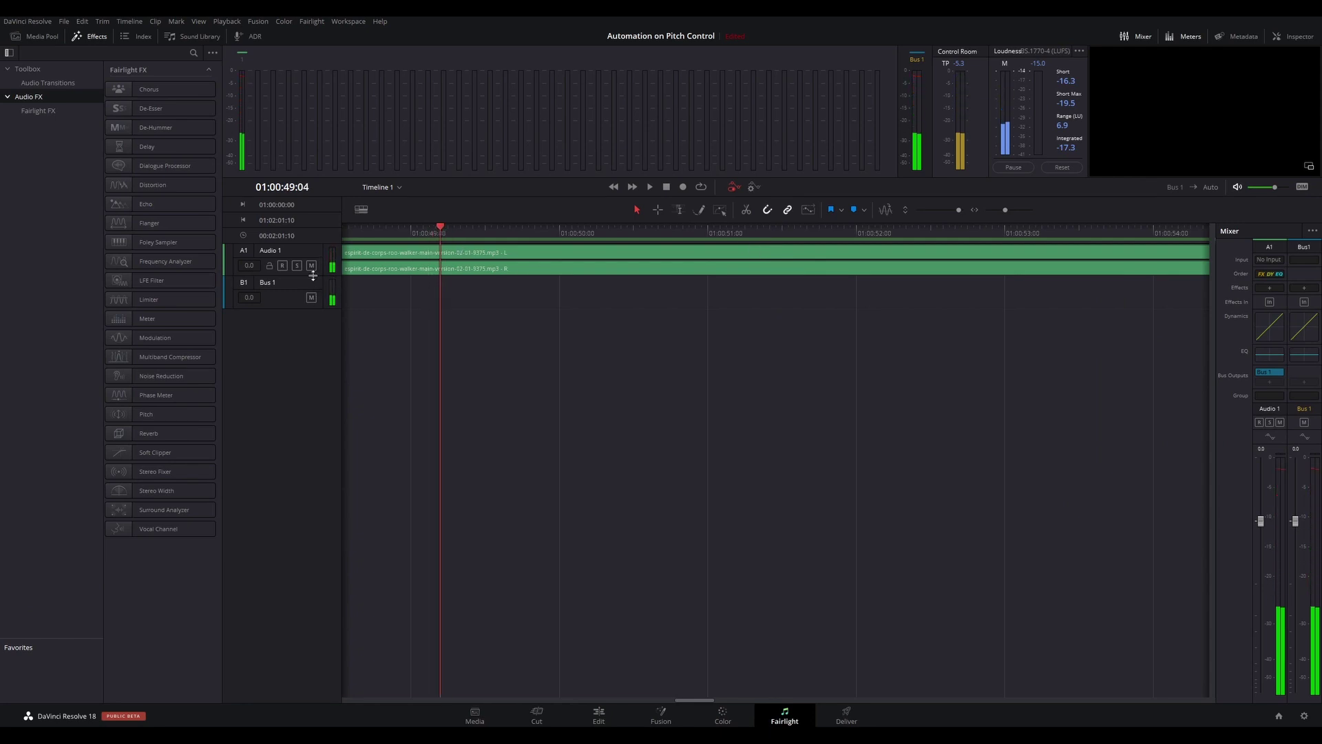
Step: Enlarge the Audio 1 track to show its waveforms and select the music clip
{"action": "left_click_drag", "start_coordinate": [277, 276], "coordinate": [288, 570]}
{"action": "left_click", "coordinate": [981, 210]}
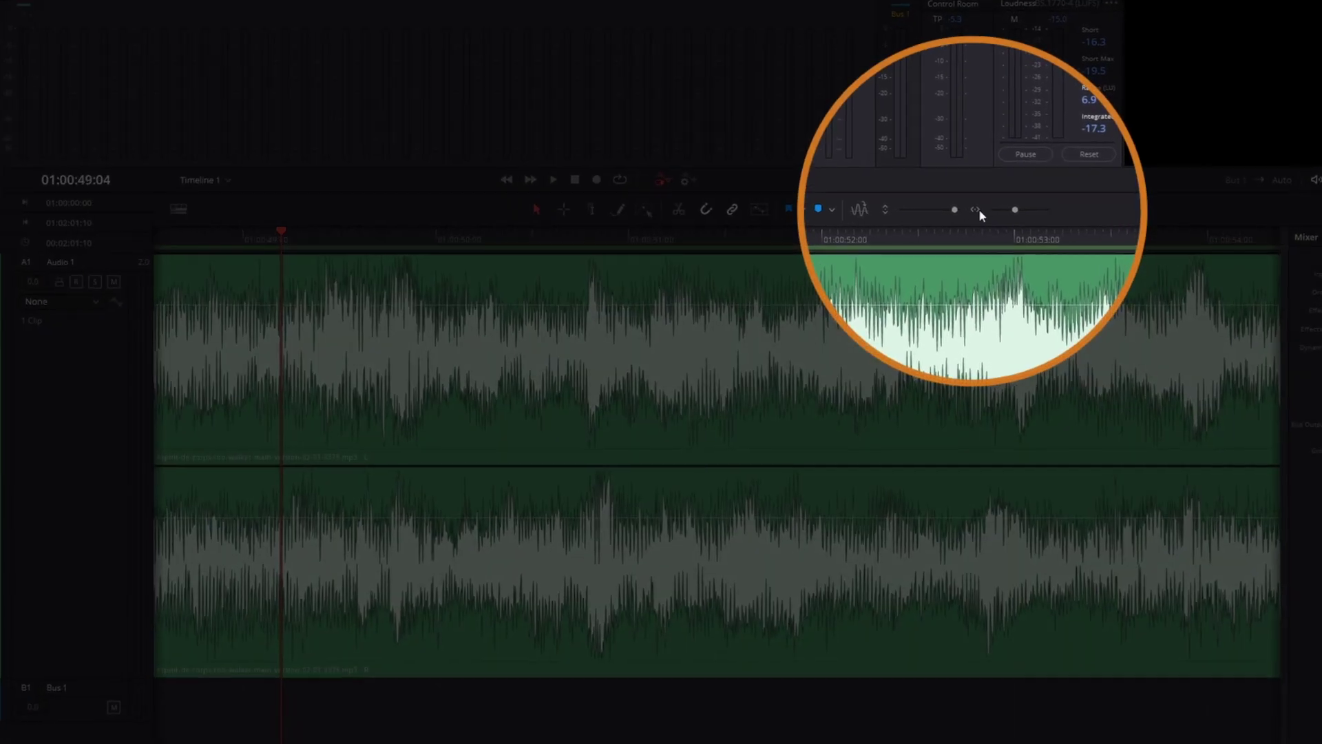
{"action": "mouse_move", "coordinate": [957, 212]}
{"action": "left_mouse_down"}
{"action": "mouse_move", "coordinate": [924, 212]}
{"action": "mouse_move", "coordinate": [959, 218]}
{"action": "mouse_move", "coordinate": [931, 218]}
{"action": "mouse_move", "coordinate": [944, 210]}
{"action": "left_mouse_up"}
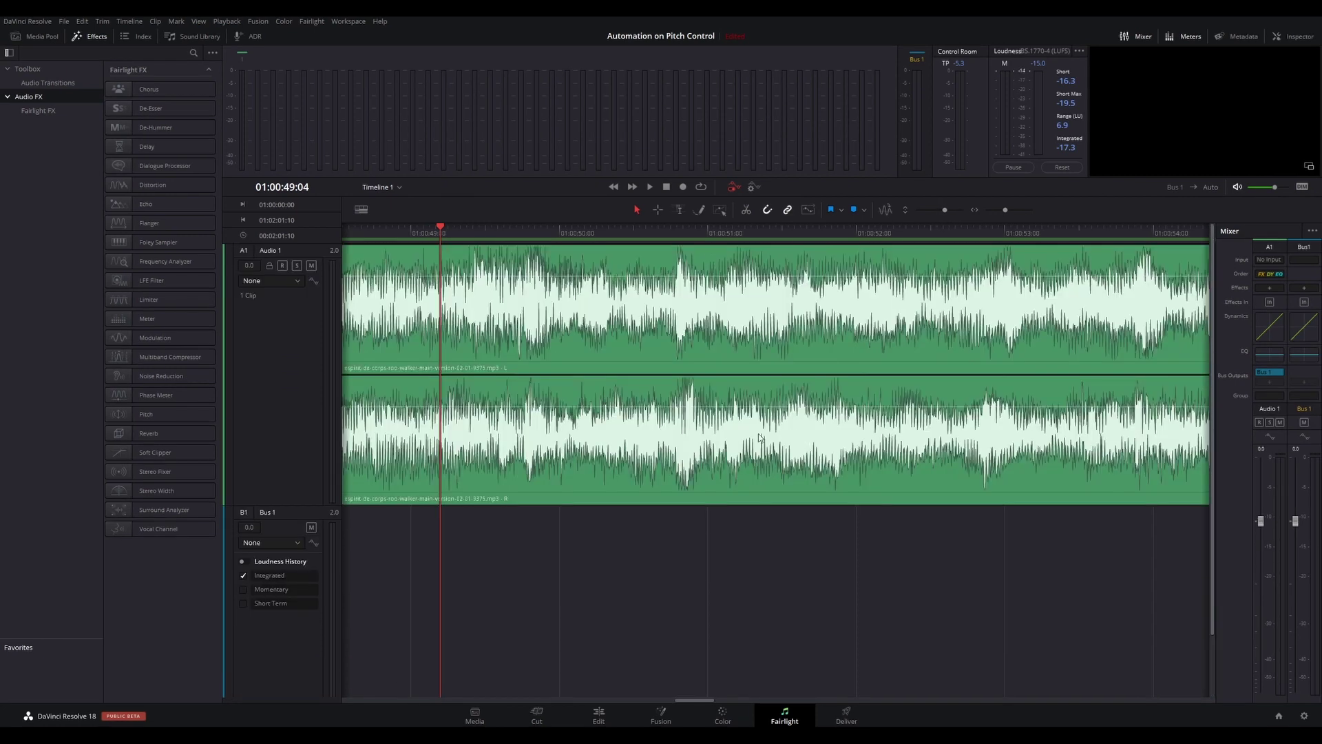
{"action": "left_click", "coordinate": [534, 307]}
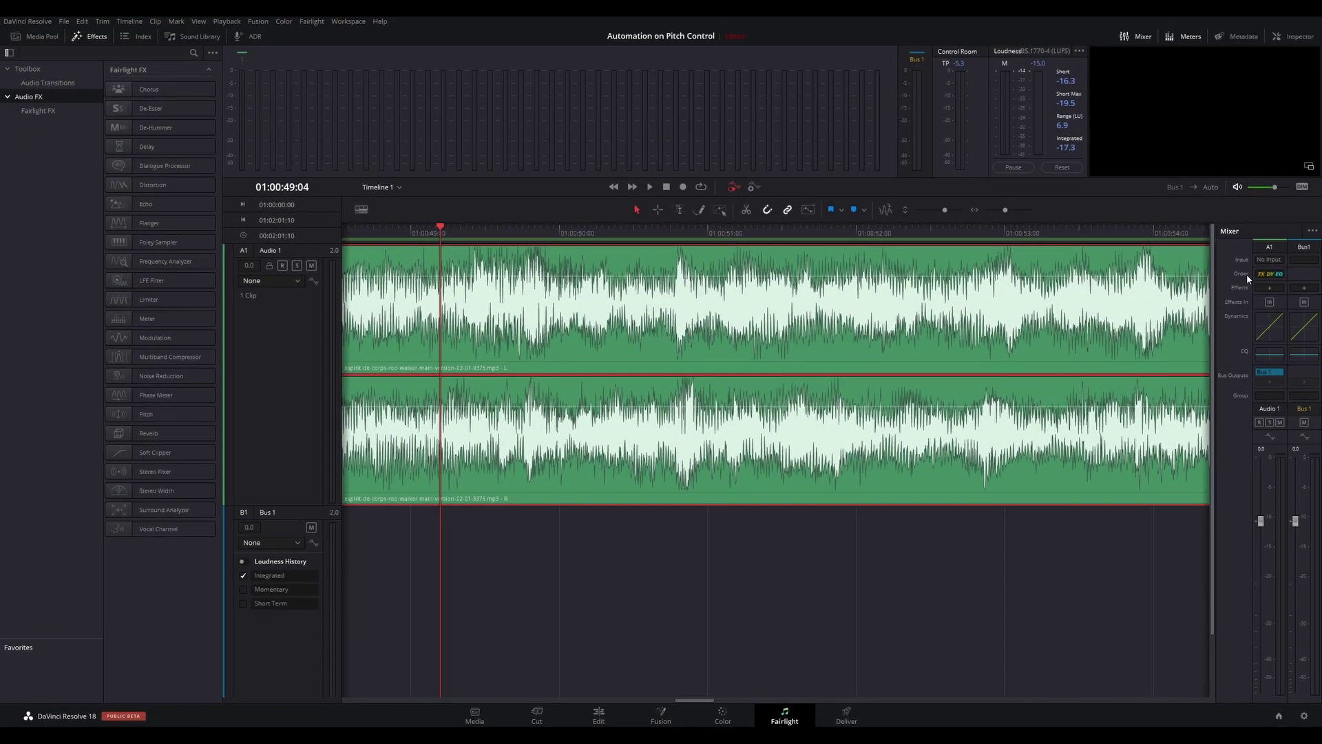
Step: Insert Pitch > Pitch into A1's Mixer effects slot and move its window to the lower right
{"action": "left_click", "coordinate": [1141, 37]}
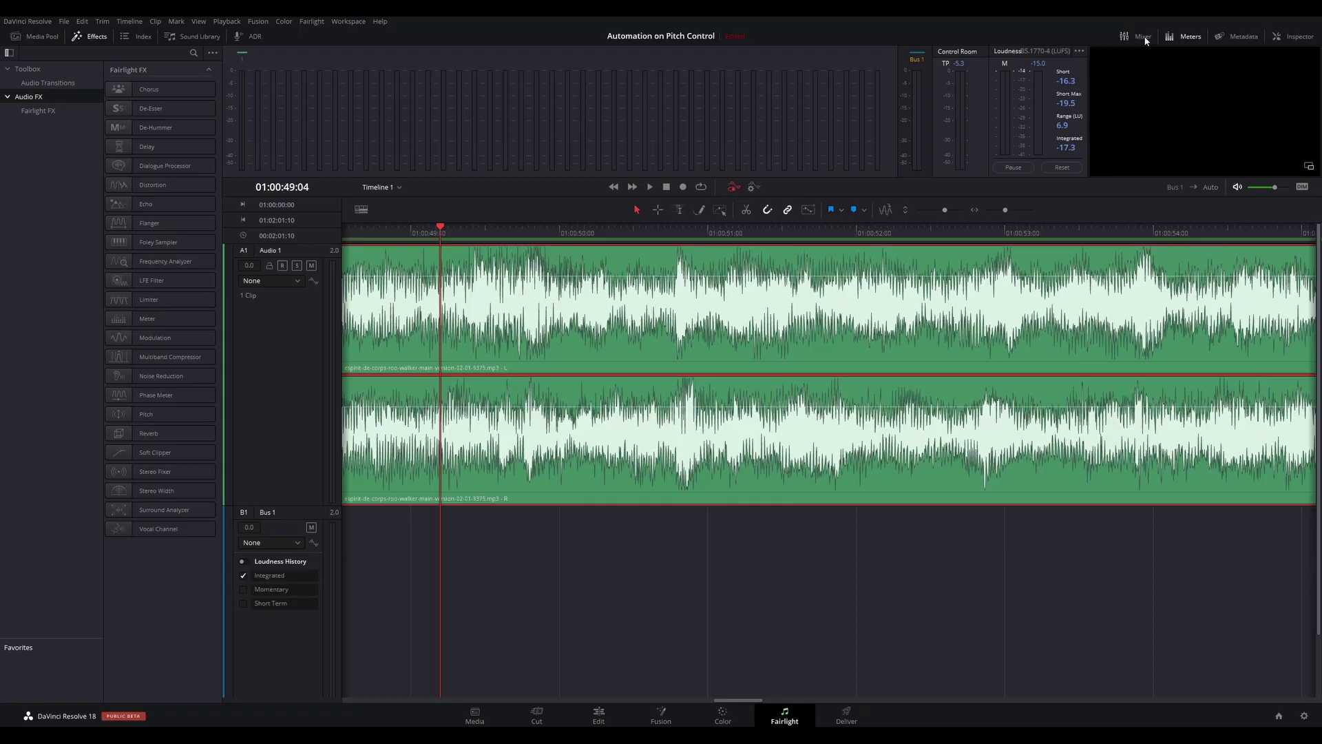
{"action": "left_click", "coordinate": [1142, 37]}
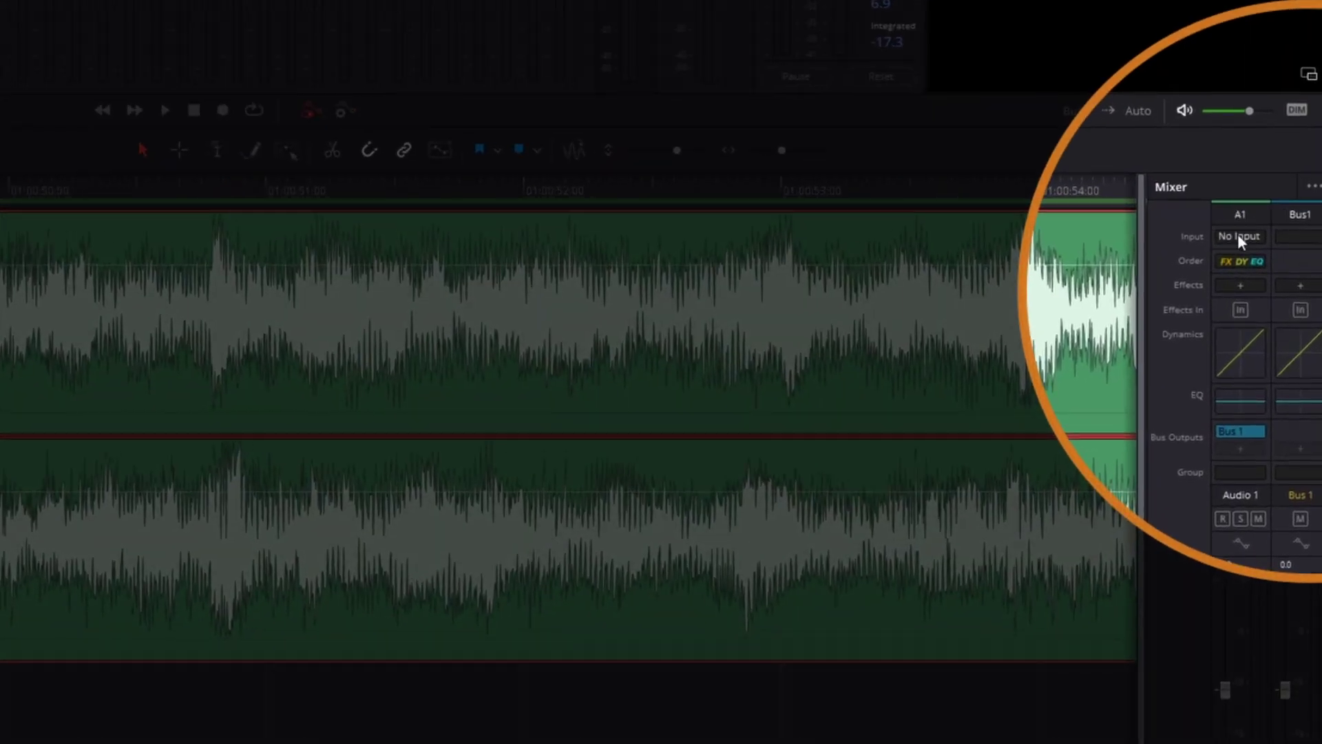
{"action": "left_click", "coordinate": [1239, 287]}
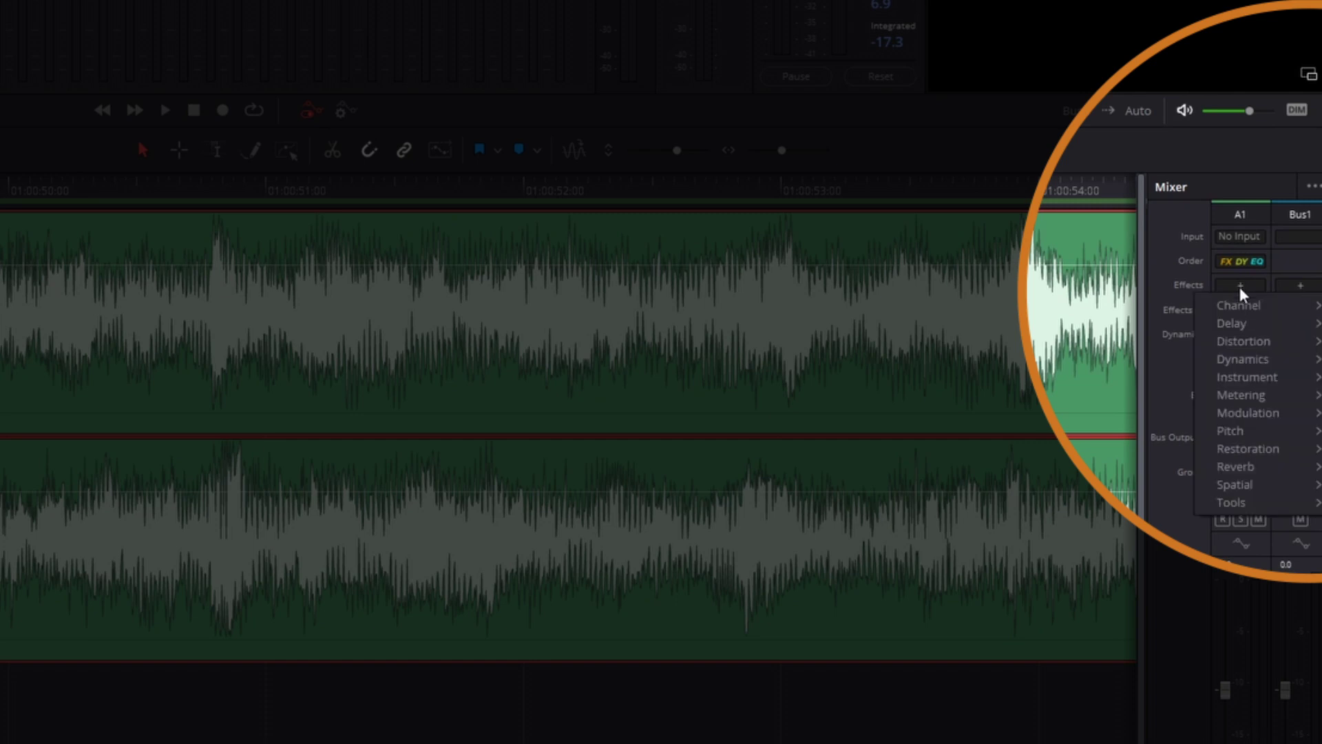
{"action": "mouse_move", "coordinate": [1255, 432]}
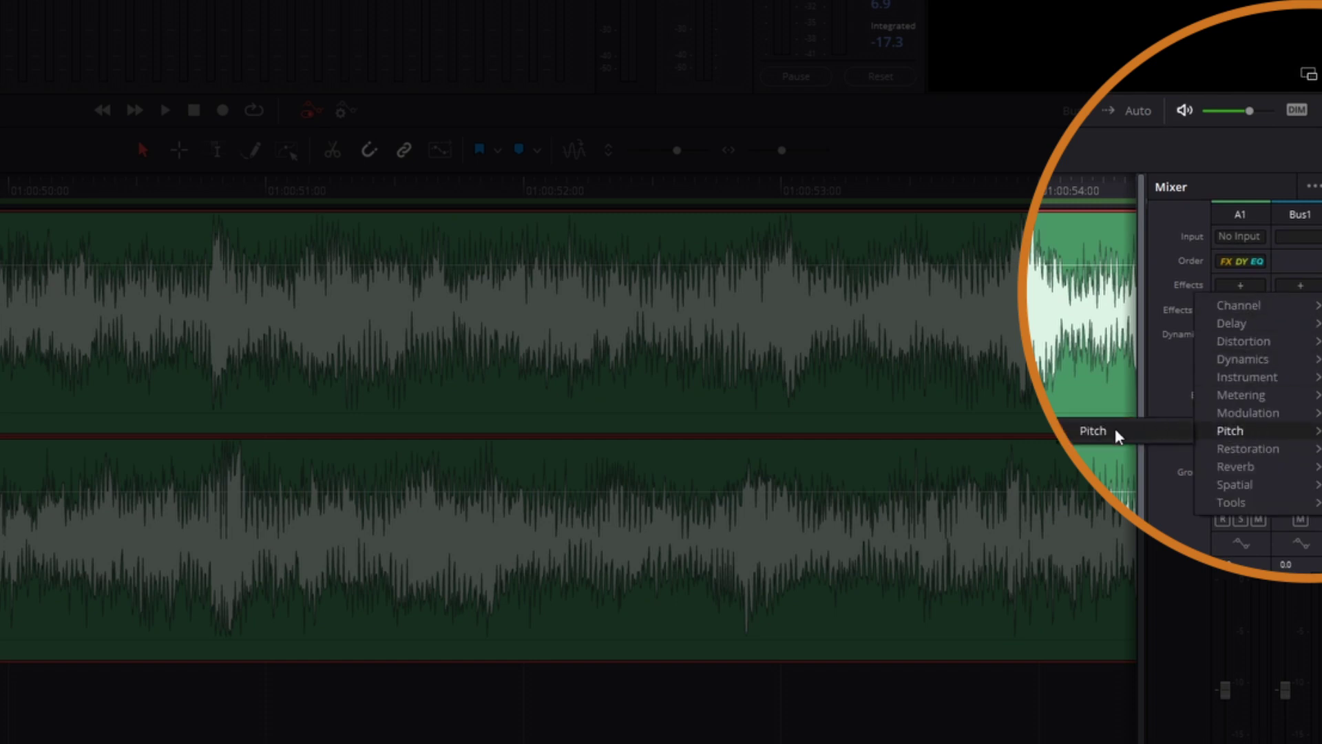
{"action": "left_click", "coordinate": [1115, 429]}
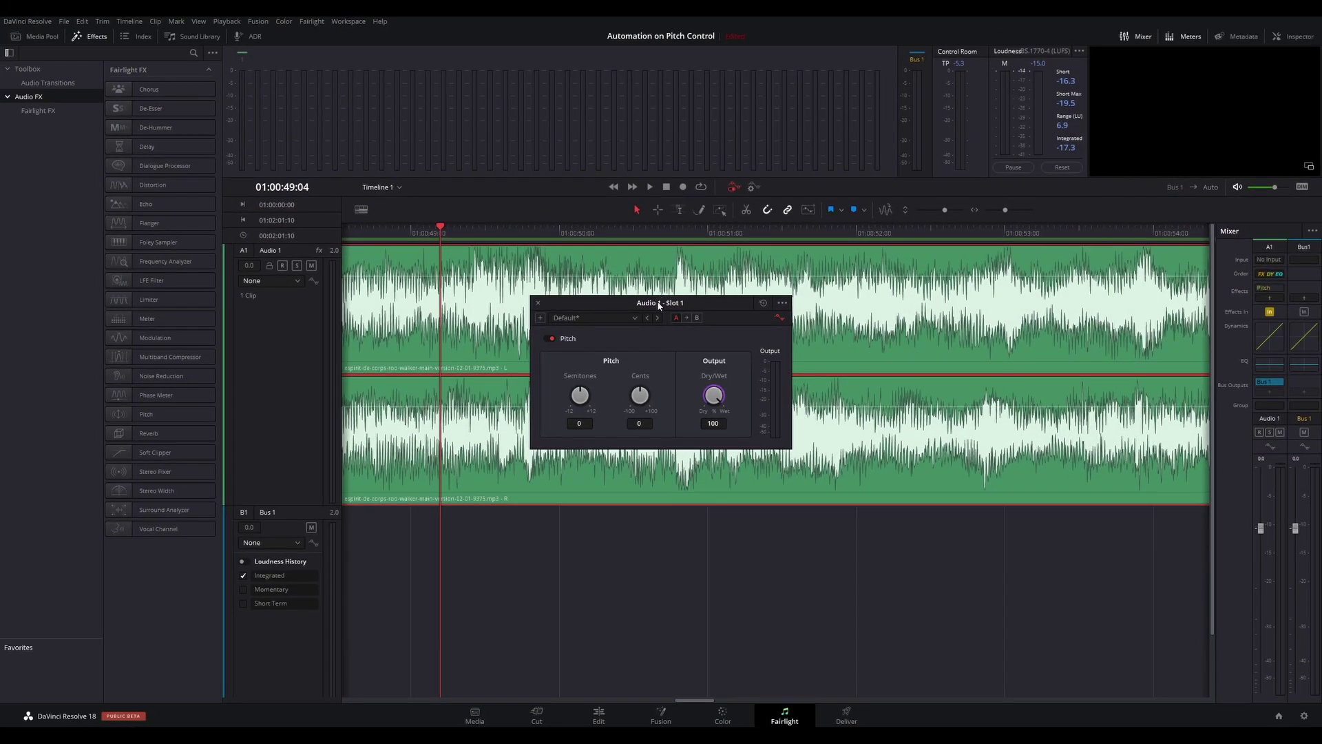
{"action": "left_click_drag", "start_coordinate": [659, 306], "coordinate": [1023, 526]}
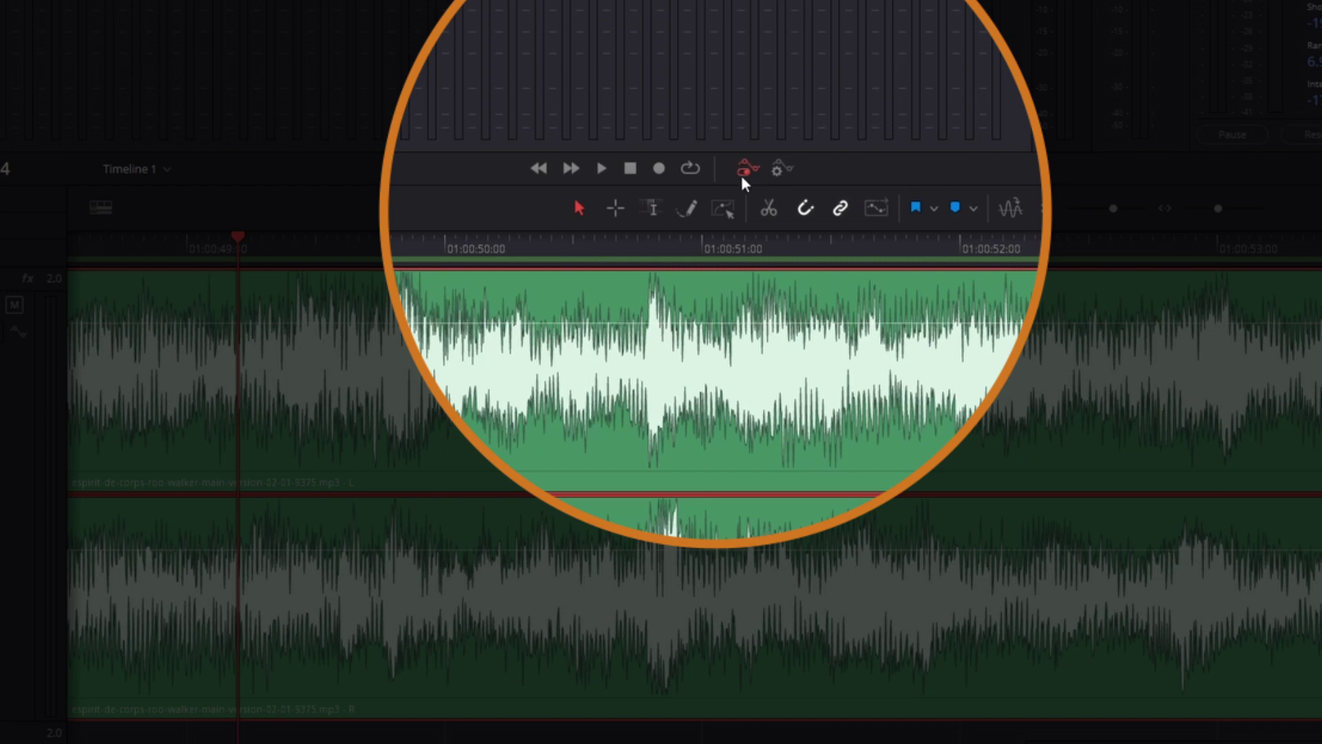
Step: Set the automation mode to Snap and enable Plugins for automation
{"action": "left_click", "coordinate": [783, 171]}
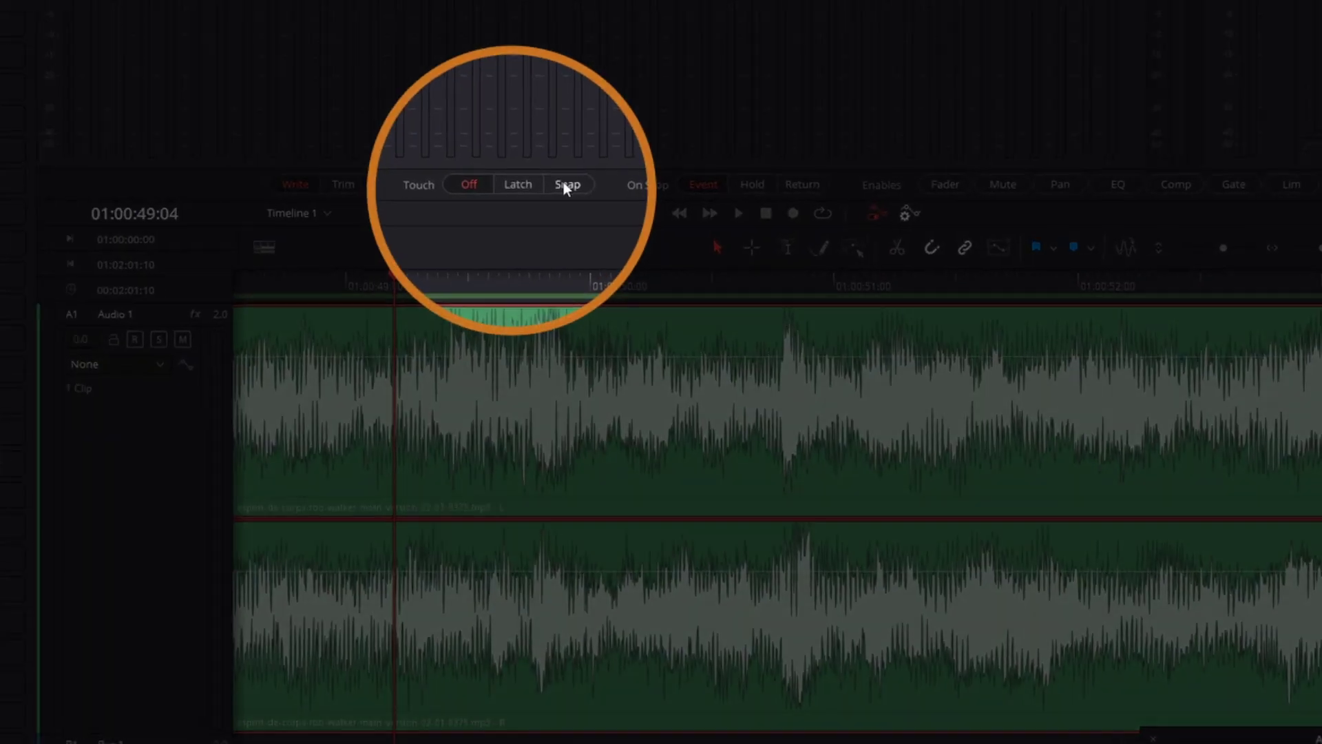
{"action": "left_click", "coordinate": [545, 186]}
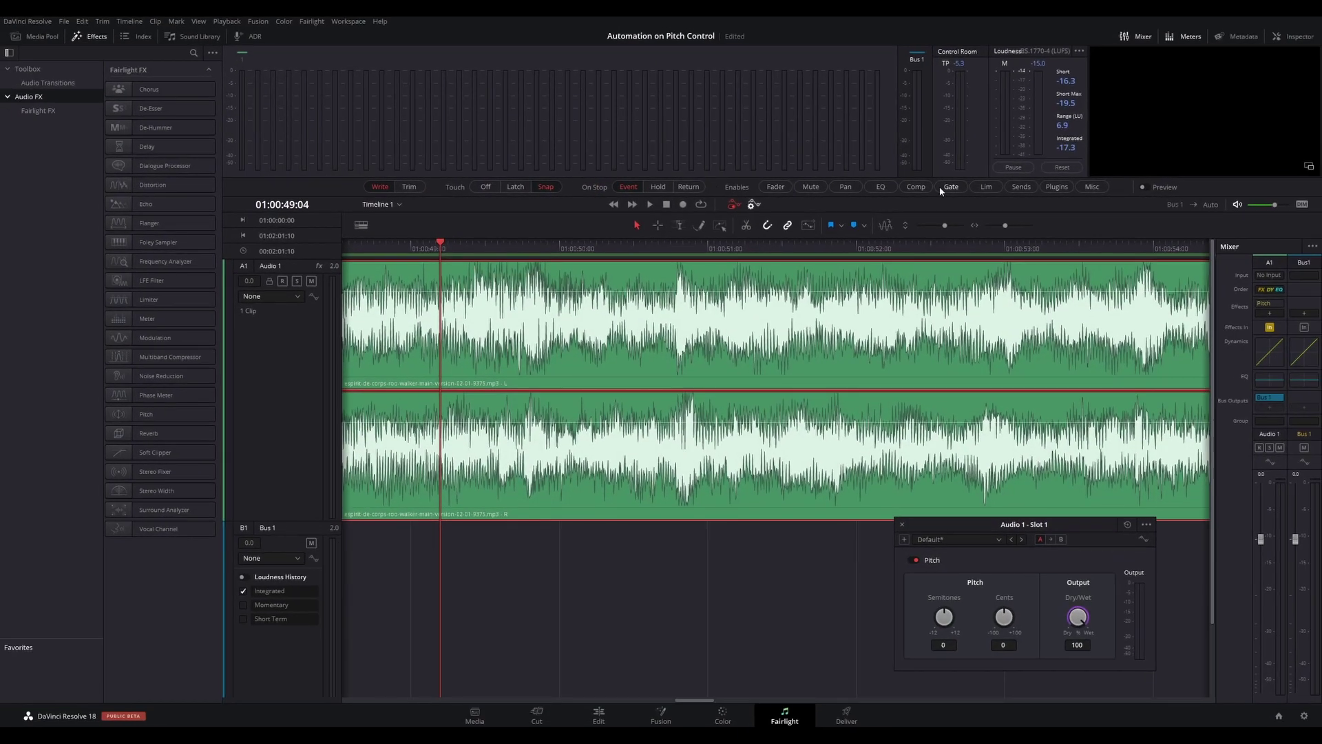
{"action": "left_click", "coordinate": [1056, 187]}
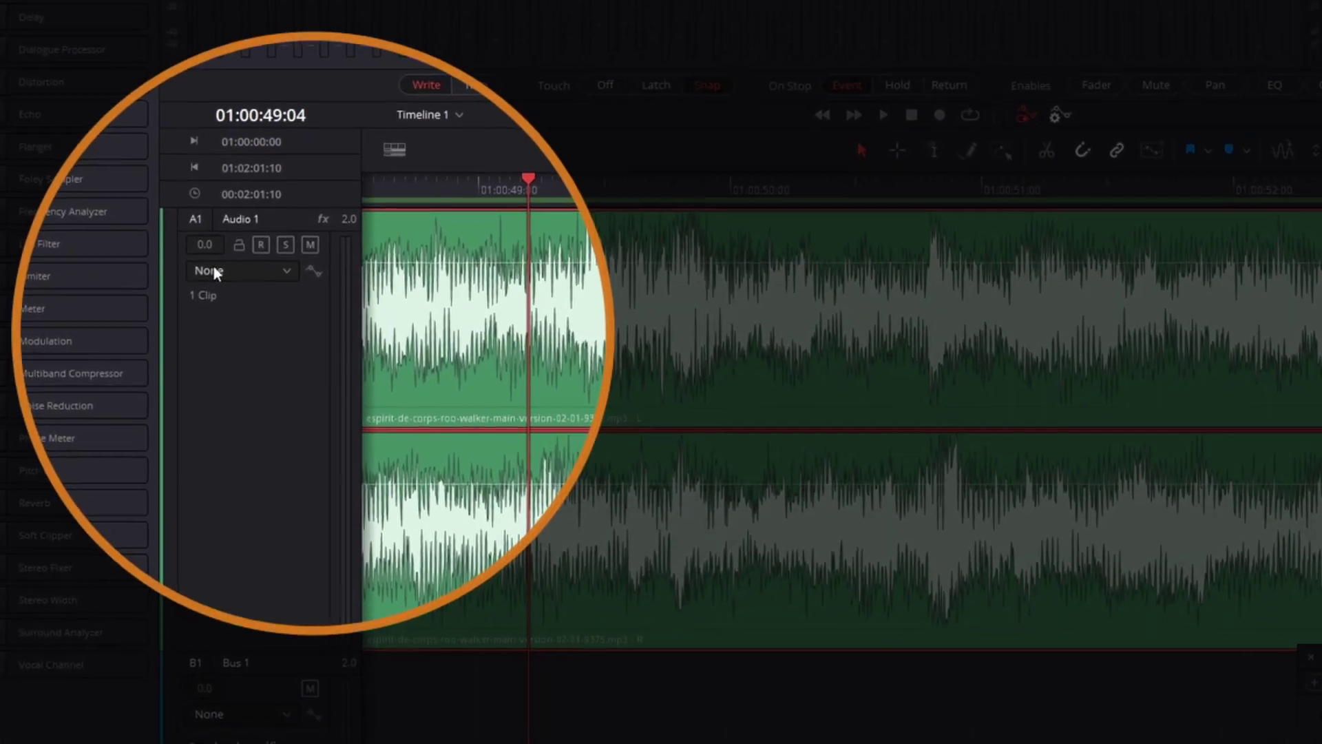
Step: Set A1's automation display to Plugins > Pitch > Semitones
{"action": "left_click", "coordinate": [256, 294]}
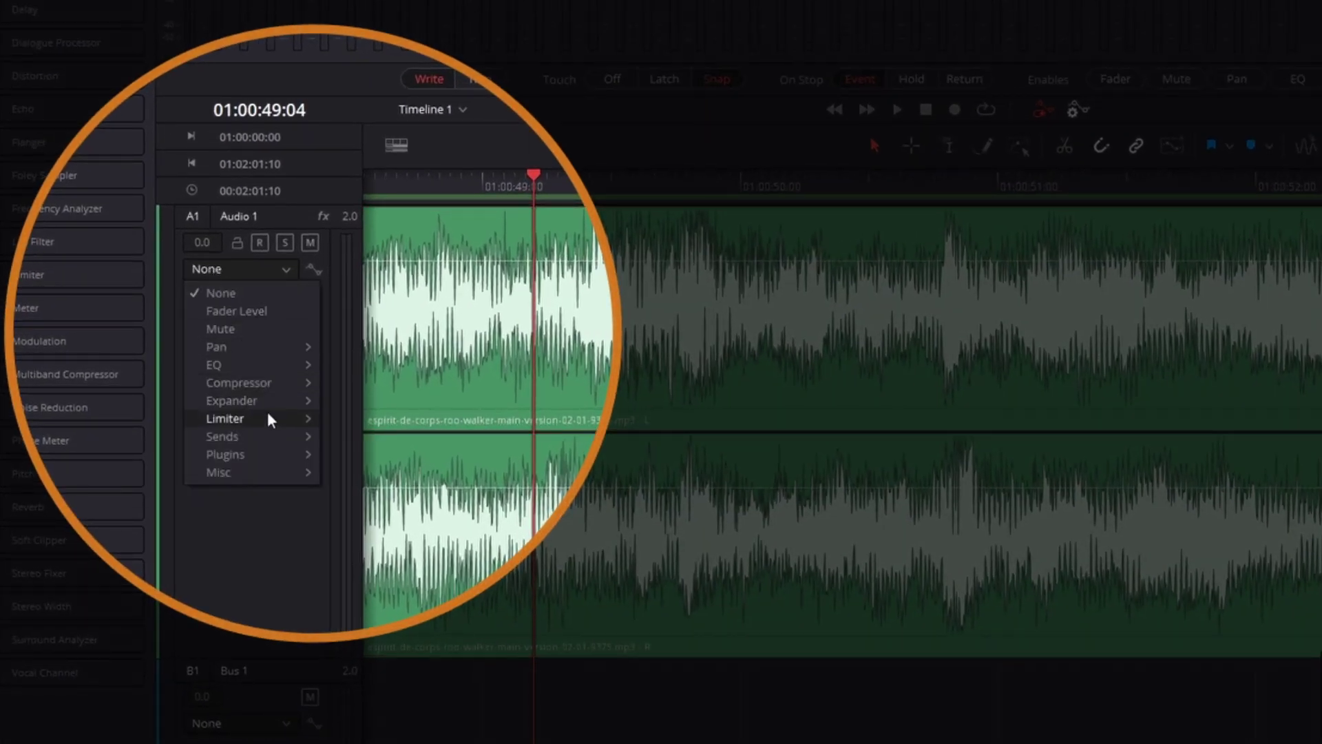
{"action": "mouse_move", "coordinate": [242, 454]}
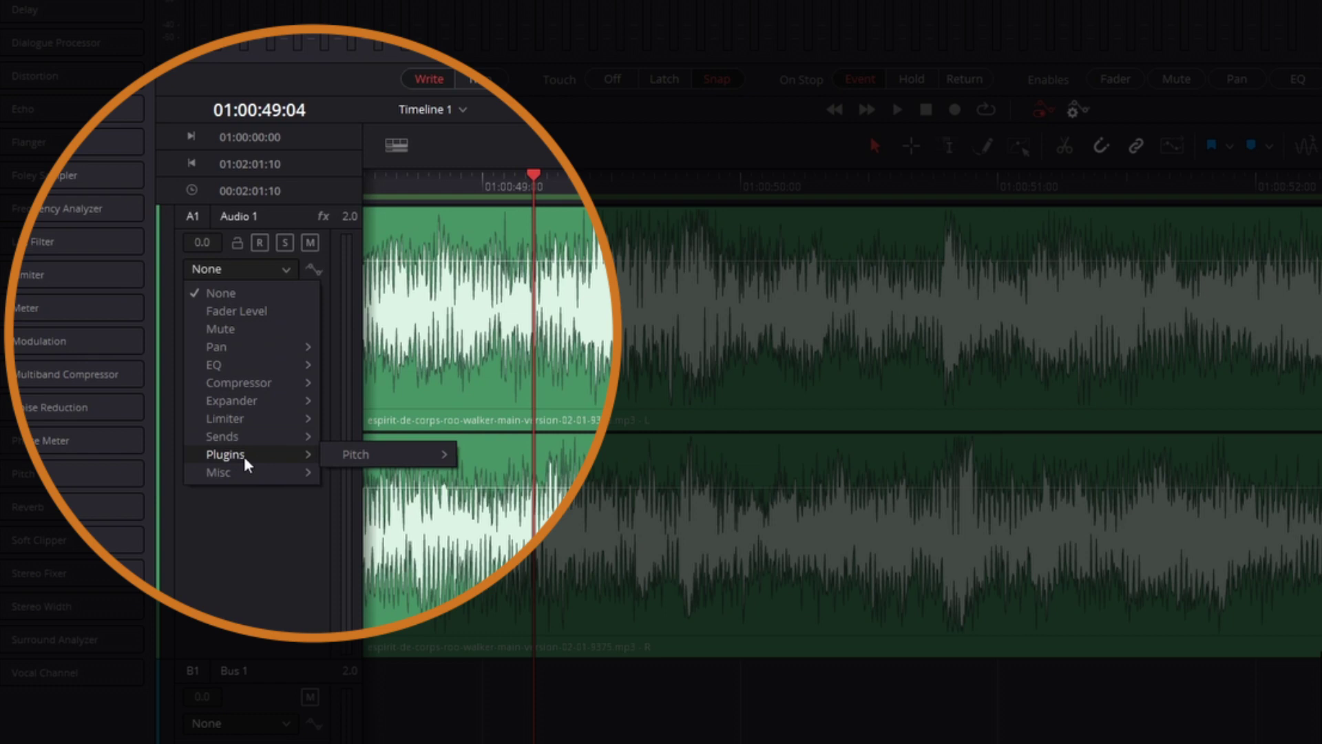
{"action": "mouse_move", "coordinate": [401, 456]}
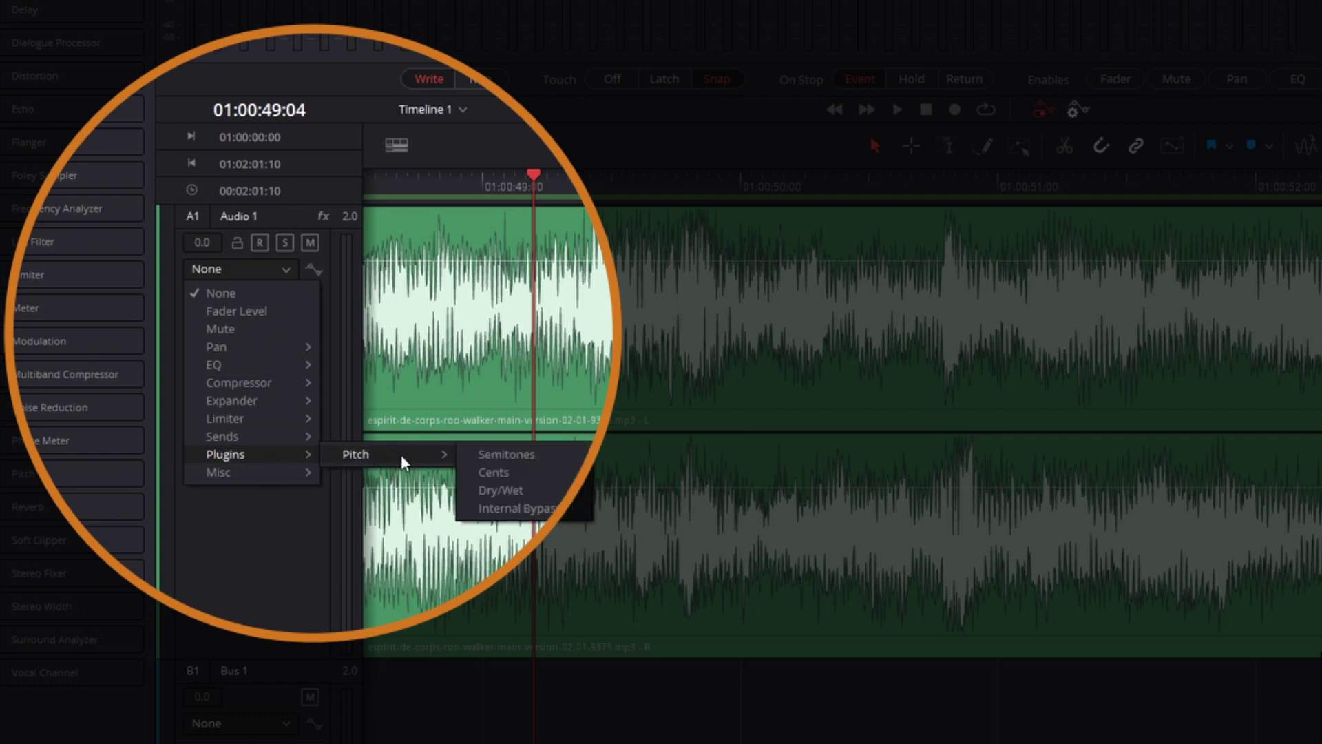
{"action": "left_click", "coordinate": [515, 456]}
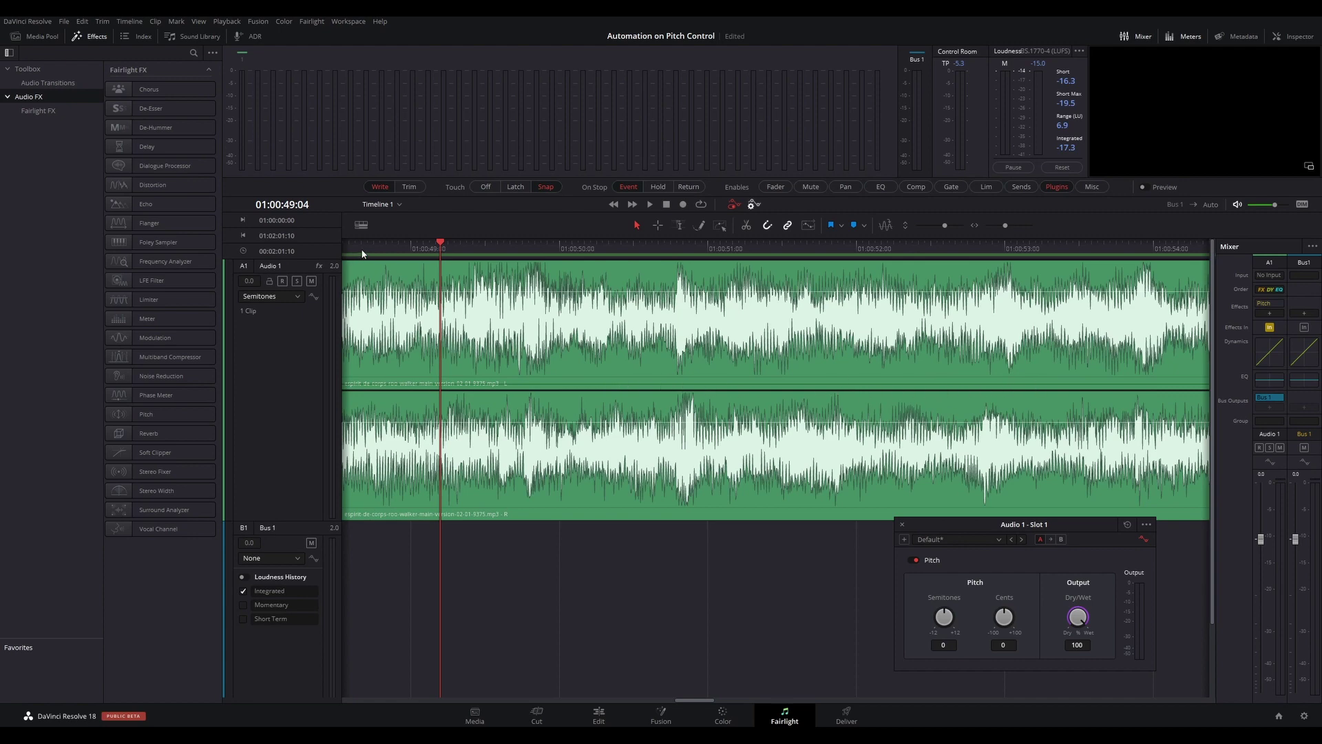
Step: Zoom out to the whole clip with the playhead at 01:00:00:00
{"action": "key", "text": "Home"}
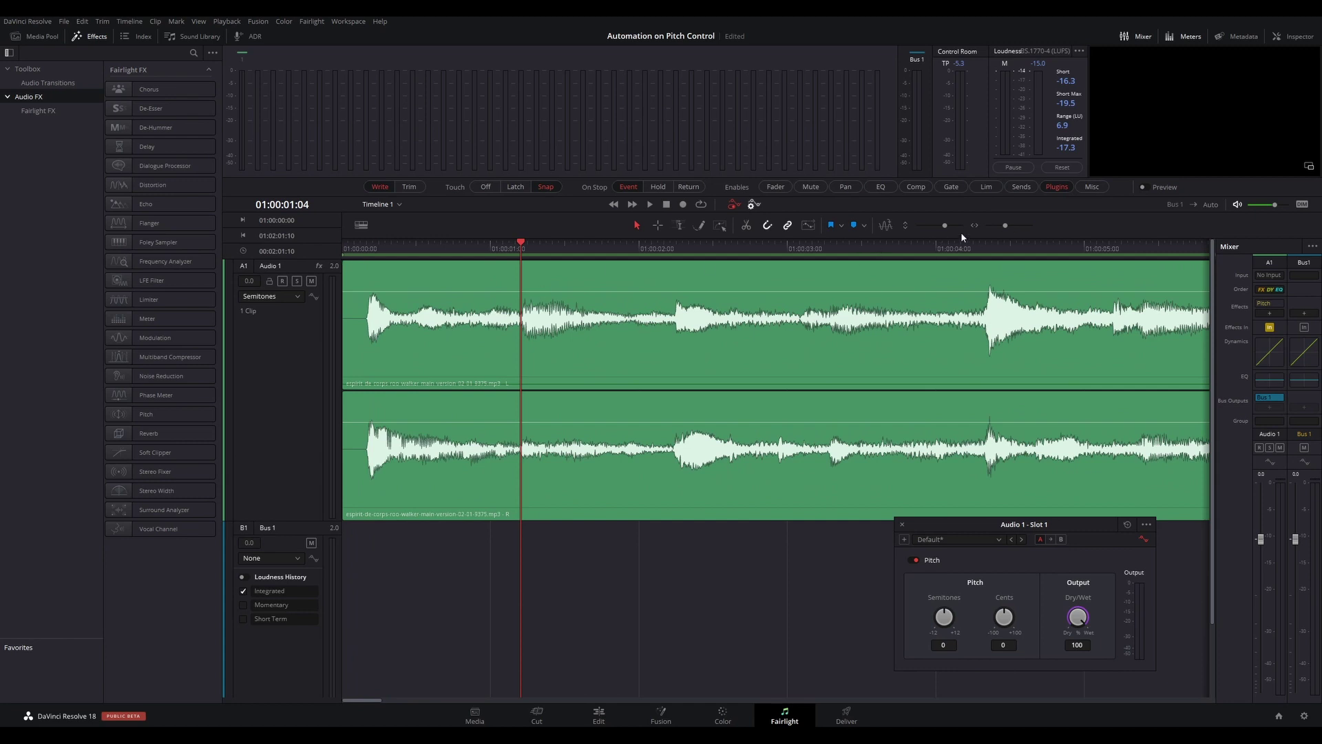
{"action": "left_click_drag", "start_coordinate": [1003, 228], "coordinate": [997, 227]}
{"action": "left_click_drag", "start_coordinate": [359, 251], "coordinate": [333, 246]}
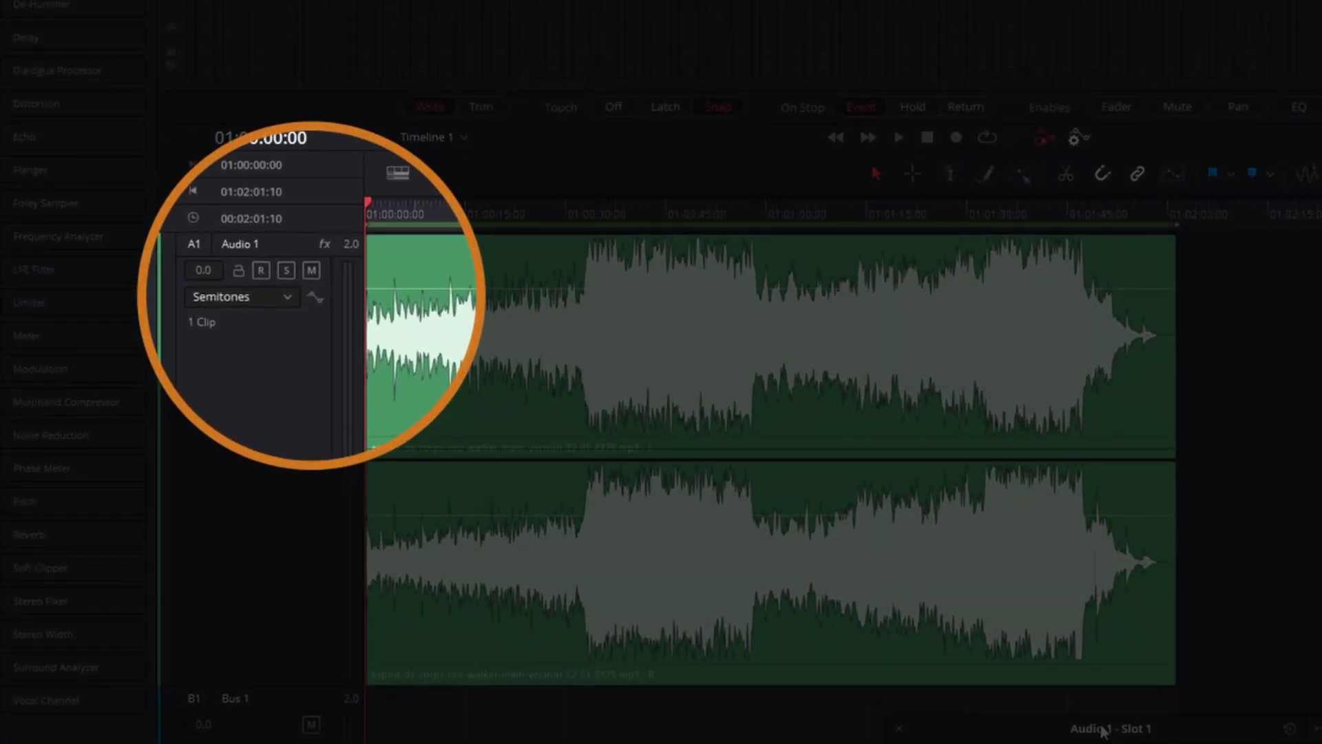
Step: Arm Audio 1's Semitones automation and move the Pitch window off the waveform
{"action": "left_click", "coordinate": [313, 298]}
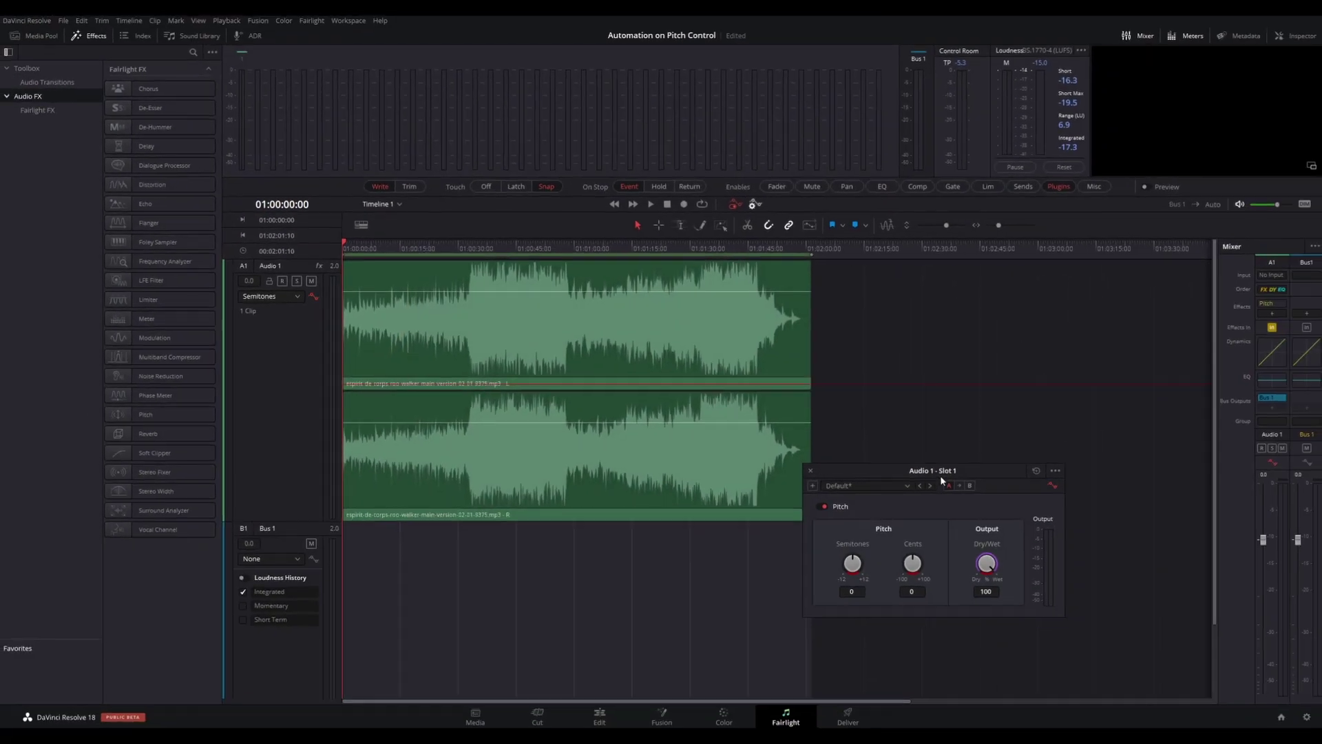
{"action": "left_click_drag", "start_coordinate": [942, 480], "coordinate": [665, 306]}
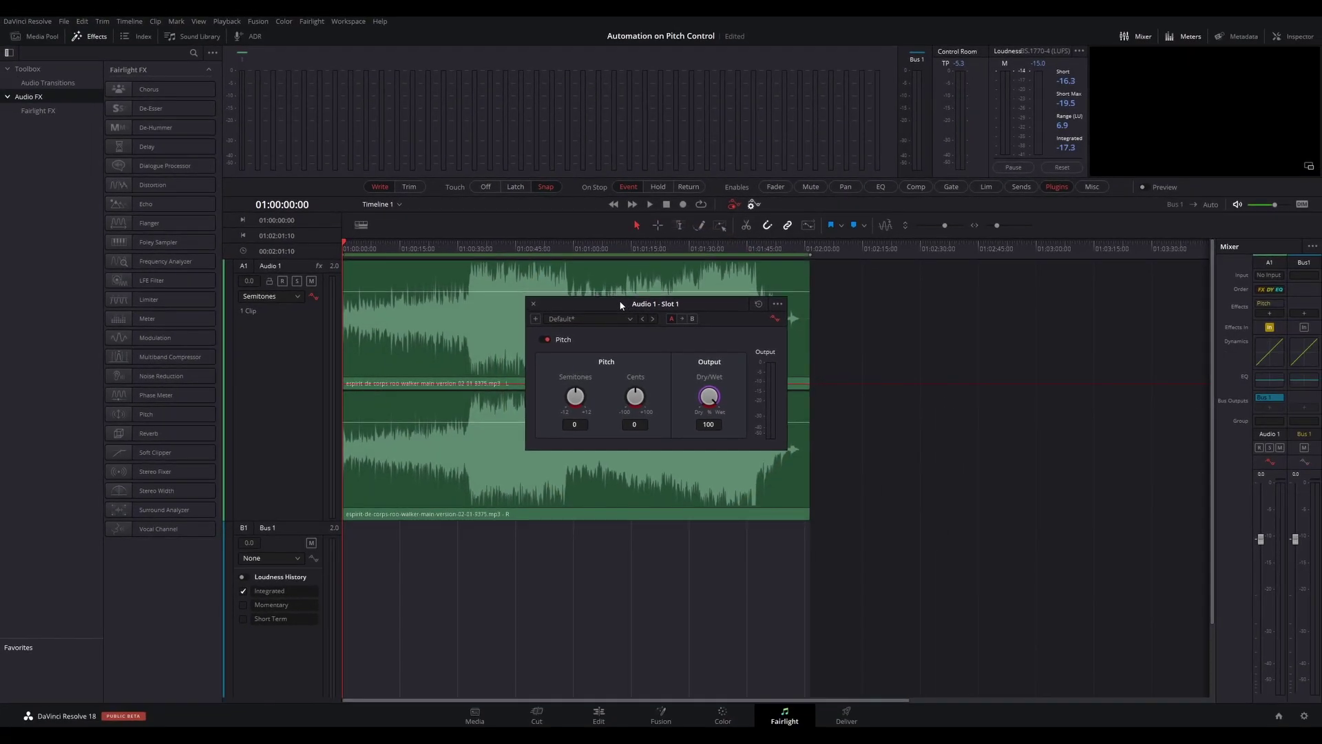
{"action": "left_click_drag", "start_coordinate": [628, 307], "coordinate": [943, 328]}
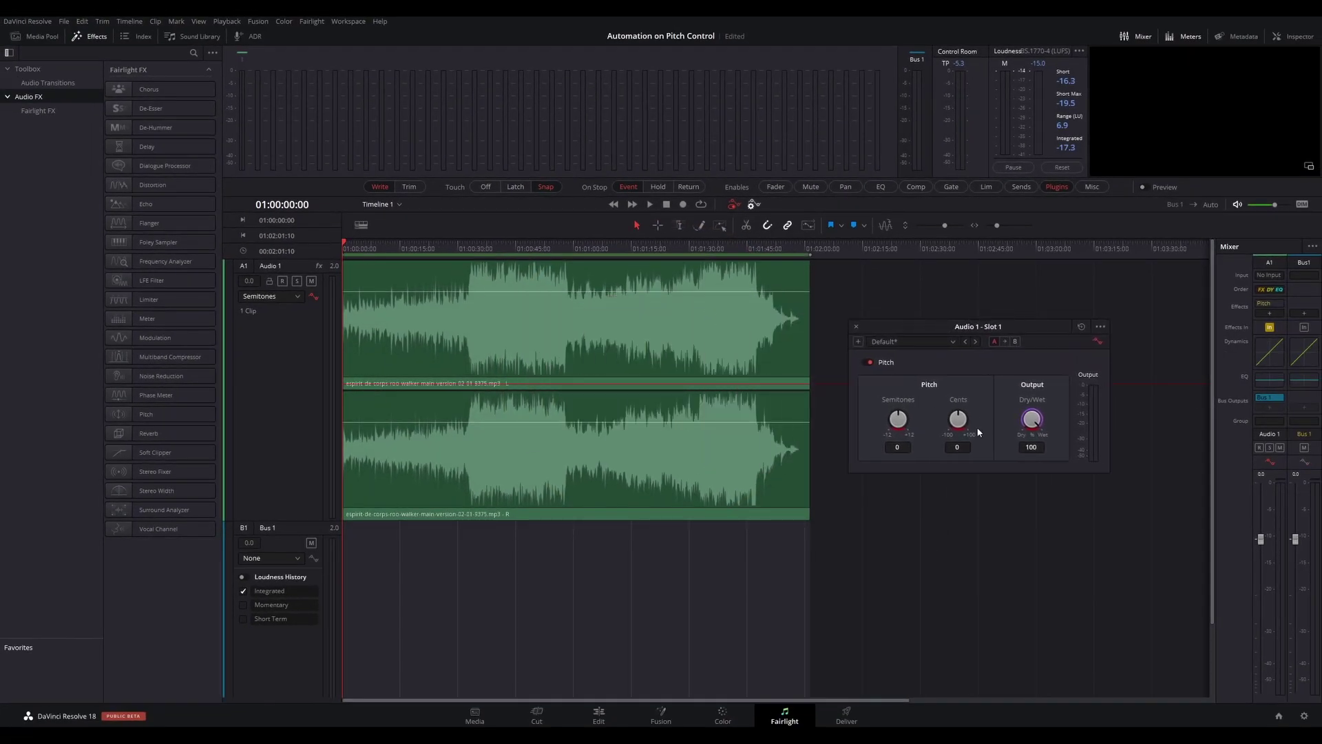
Step: During playback, lower monitoring to -22 dB and ride Semitones down, back to 0, then to -1
{"action": "key", "text": "space"}
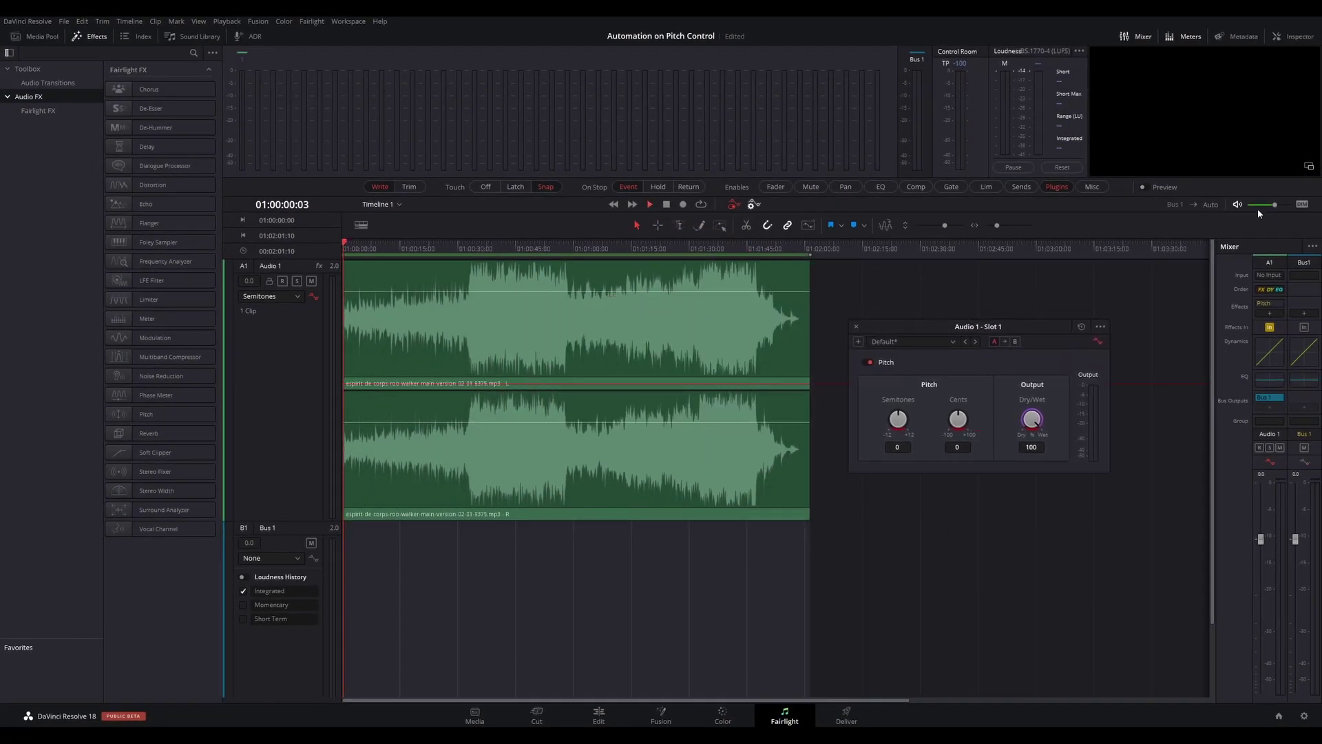
{"action": "left_click_drag", "start_coordinate": [1274, 204], "coordinate": [1269, 205]}
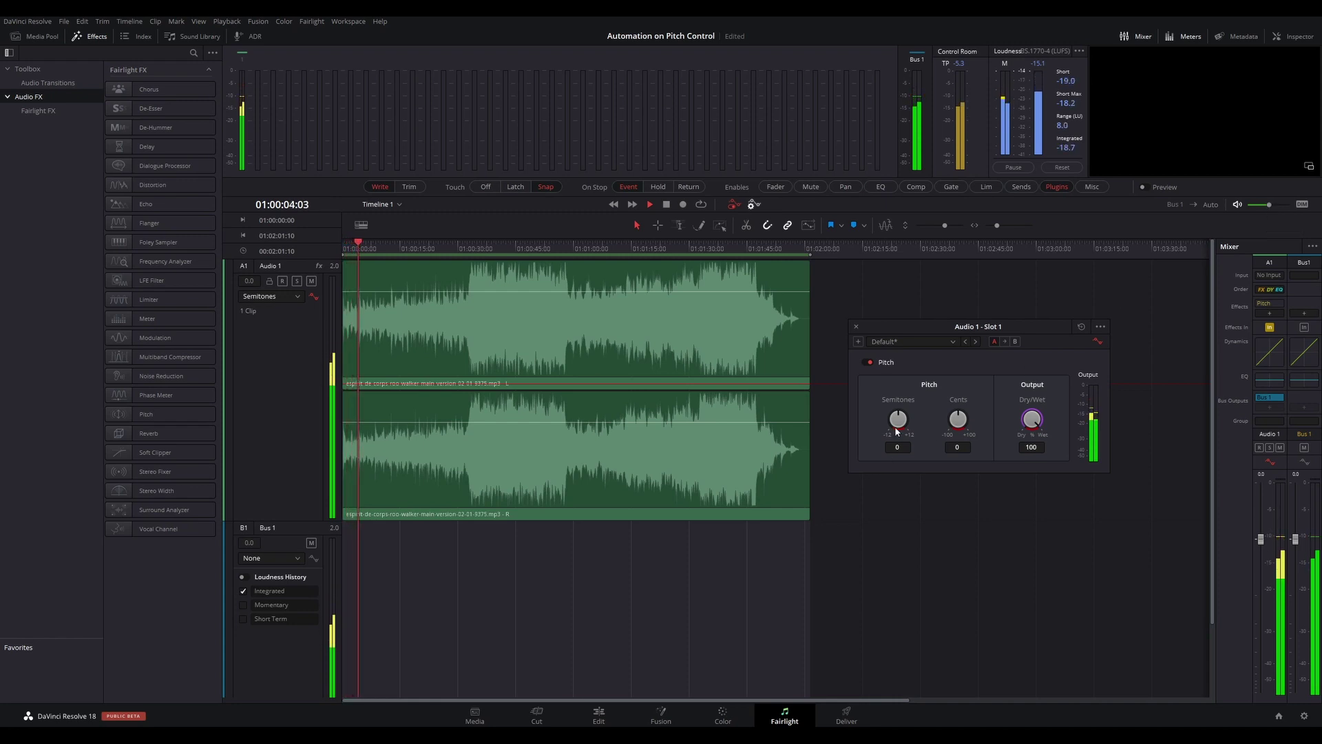
{"action": "mouse_move", "coordinate": [898, 416]}
{"action": "left_mouse_down"}
{"action": "mouse_move", "coordinate": [905, 428]}
{"action": "mouse_move", "coordinate": [885, 420]}
{"action": "left_mouse_up"}
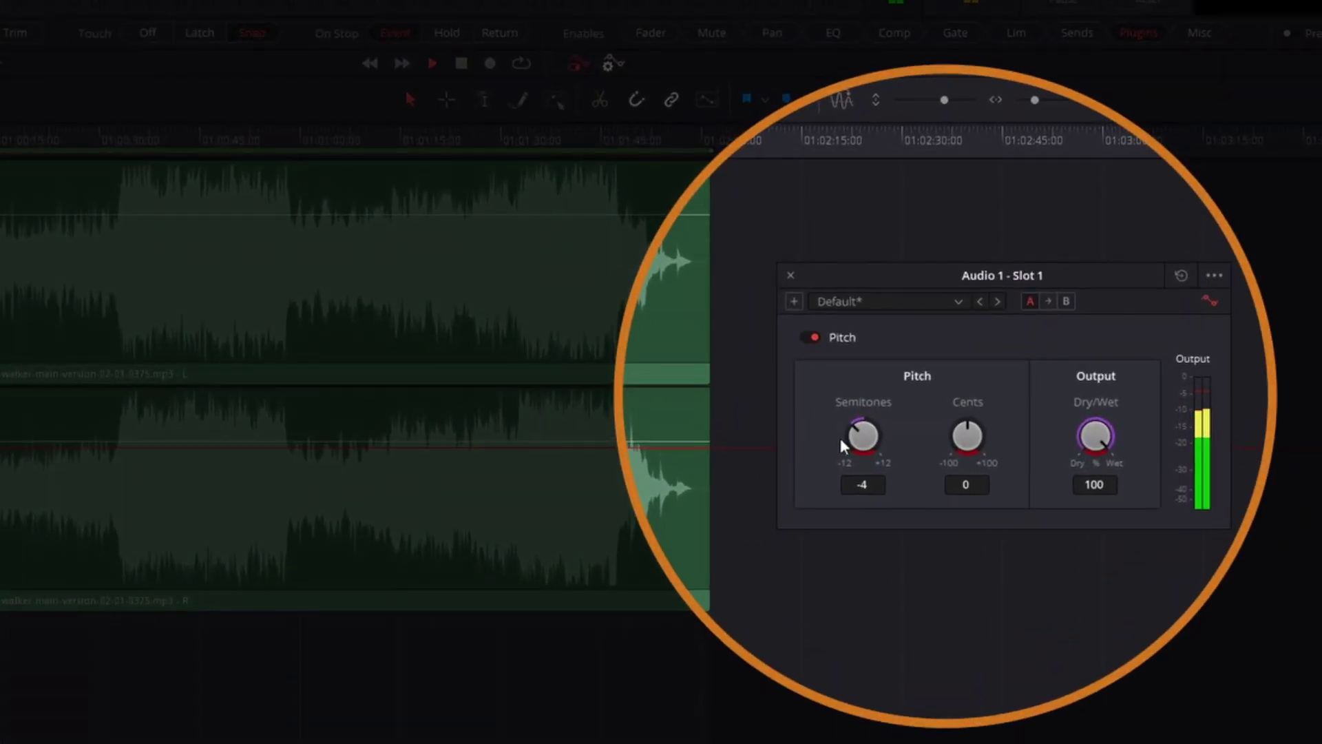
{"action": "double_click", "coordinate": [869, 432]}
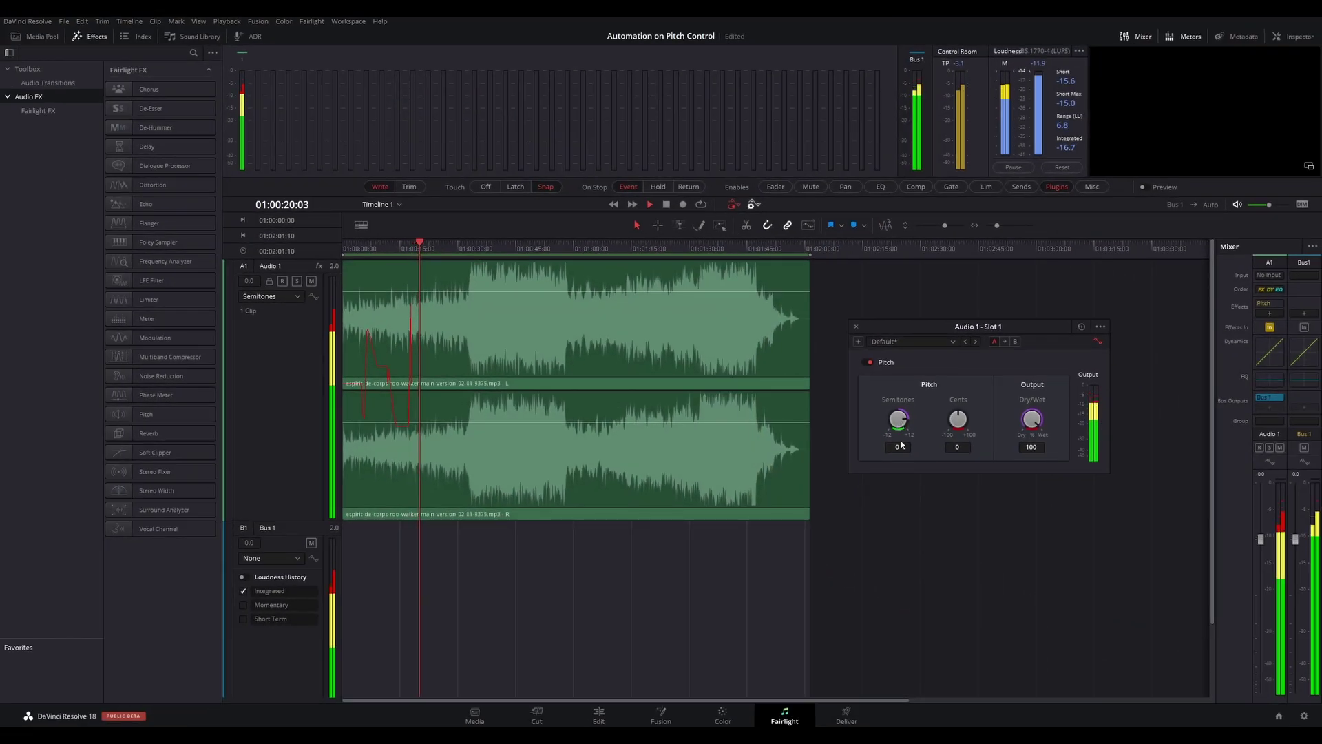
{"action": "mouse_move", "coordinate": [898, 421]}
{"action": "left_mouse_down"}
{"action": "mouse_move", "coordinate": [865, 419]}
{"action": "mouse_move", "coordinate": [900, 423]}
{"action": "left_mouse_up"}
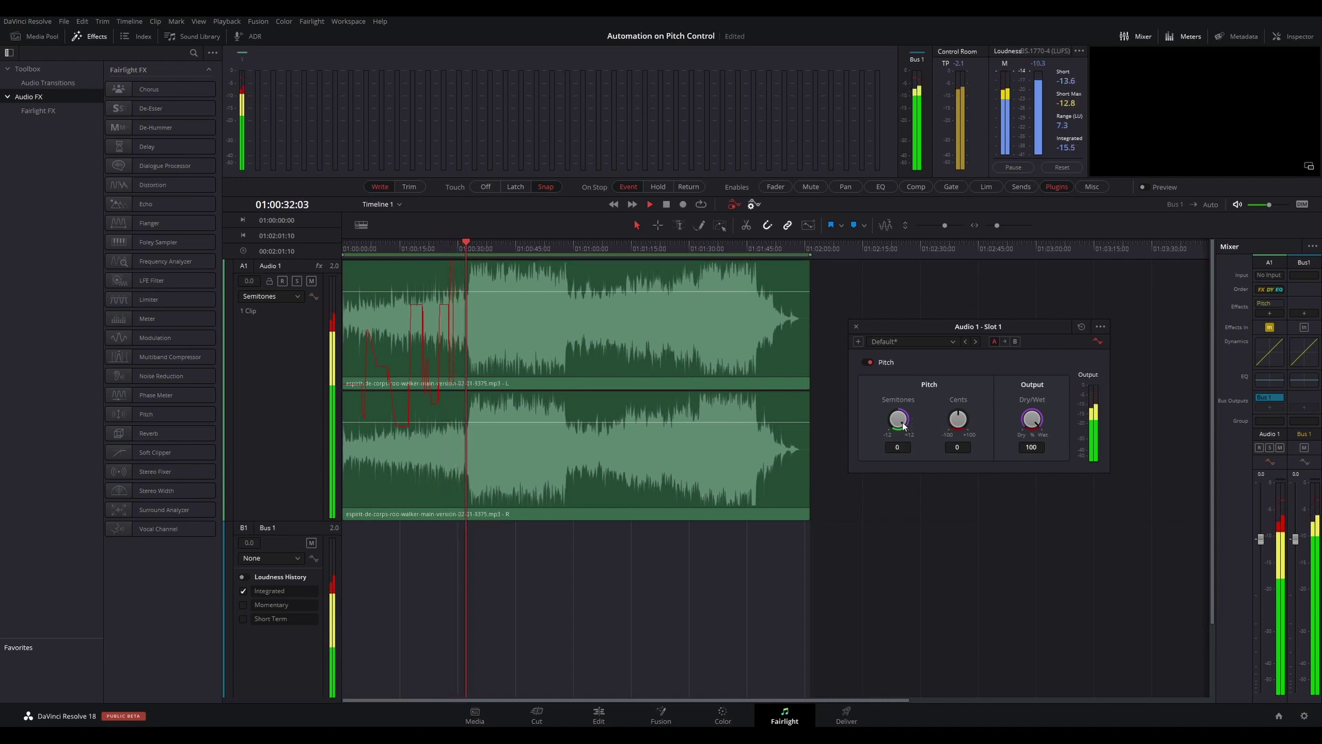
{"action": "key", "text": "space"}
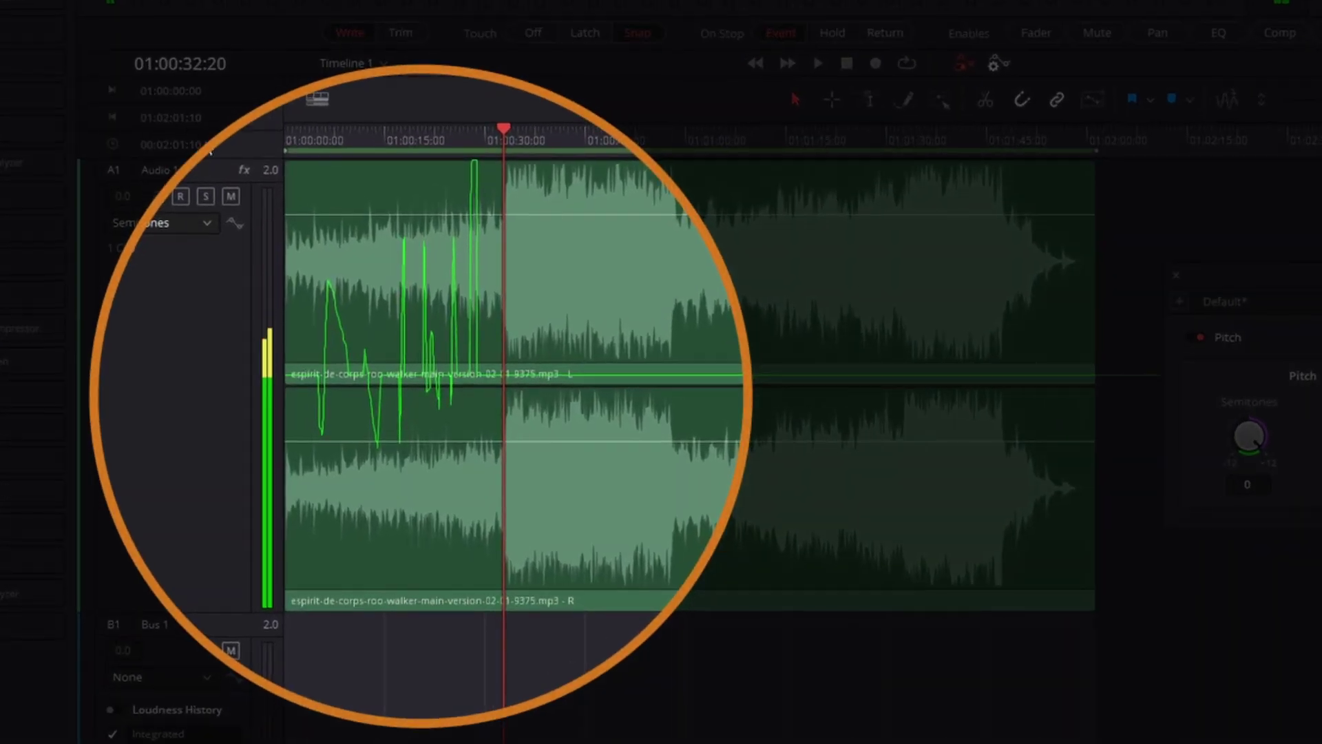
Step: Replay the recorded automation from the start, then choose the automation select tool and zoom in
{"action": "left_click_drag", "start_coordinate": [321, 135], "coordinate": [275, 141]}
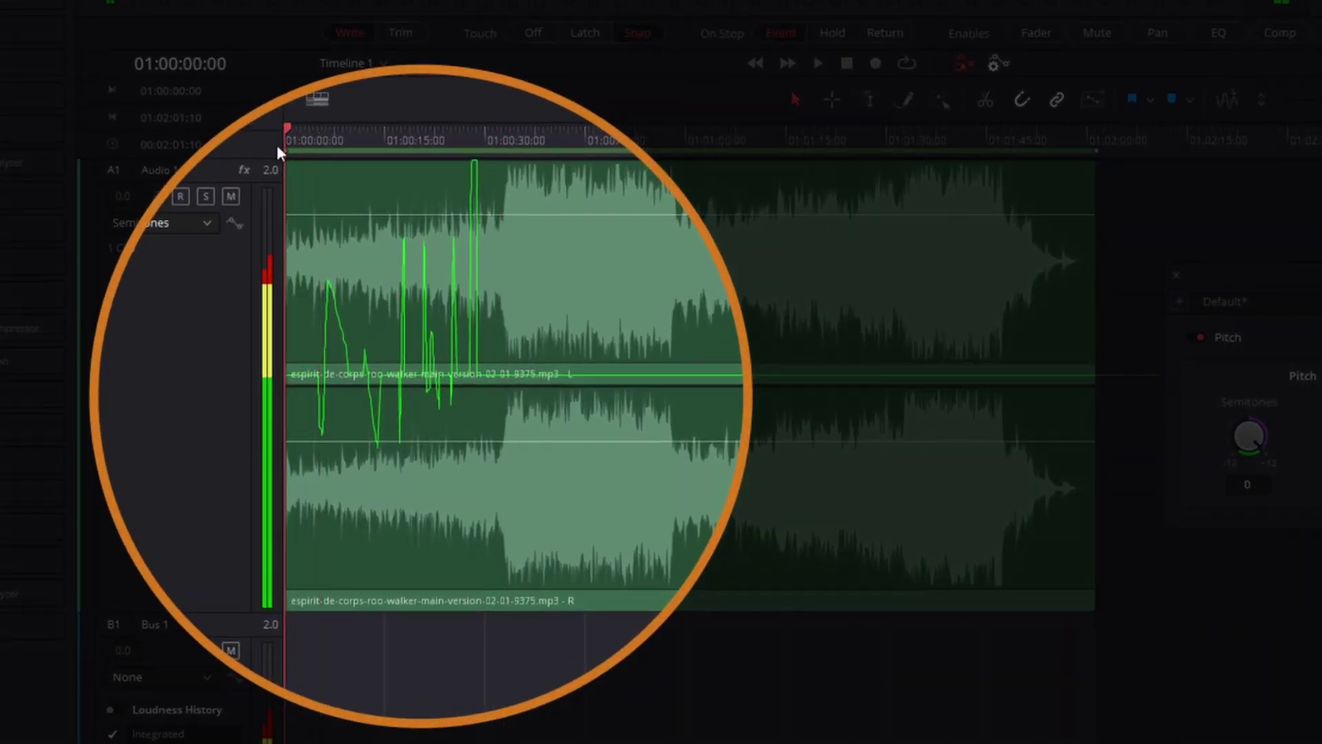
{"action": "key", "text": "space"}
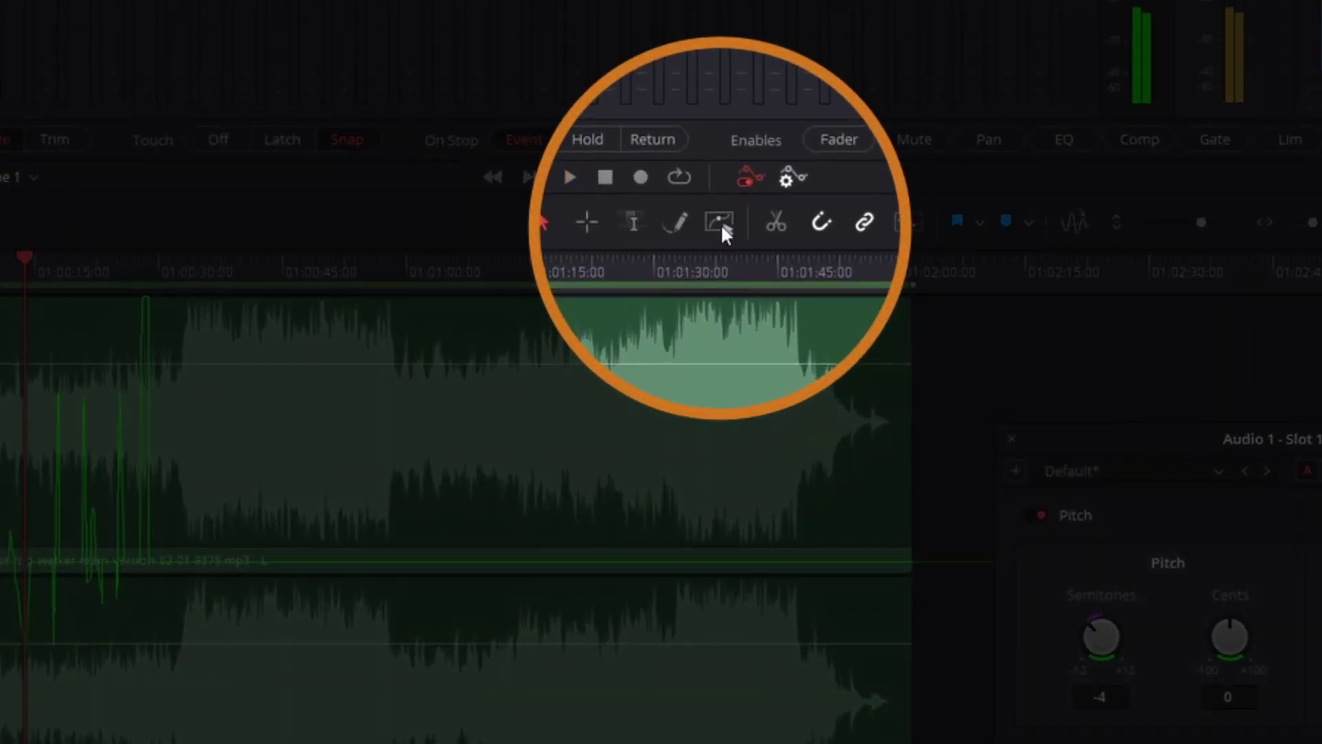
{"action": "left_click", "coordinate": [717, 223]}
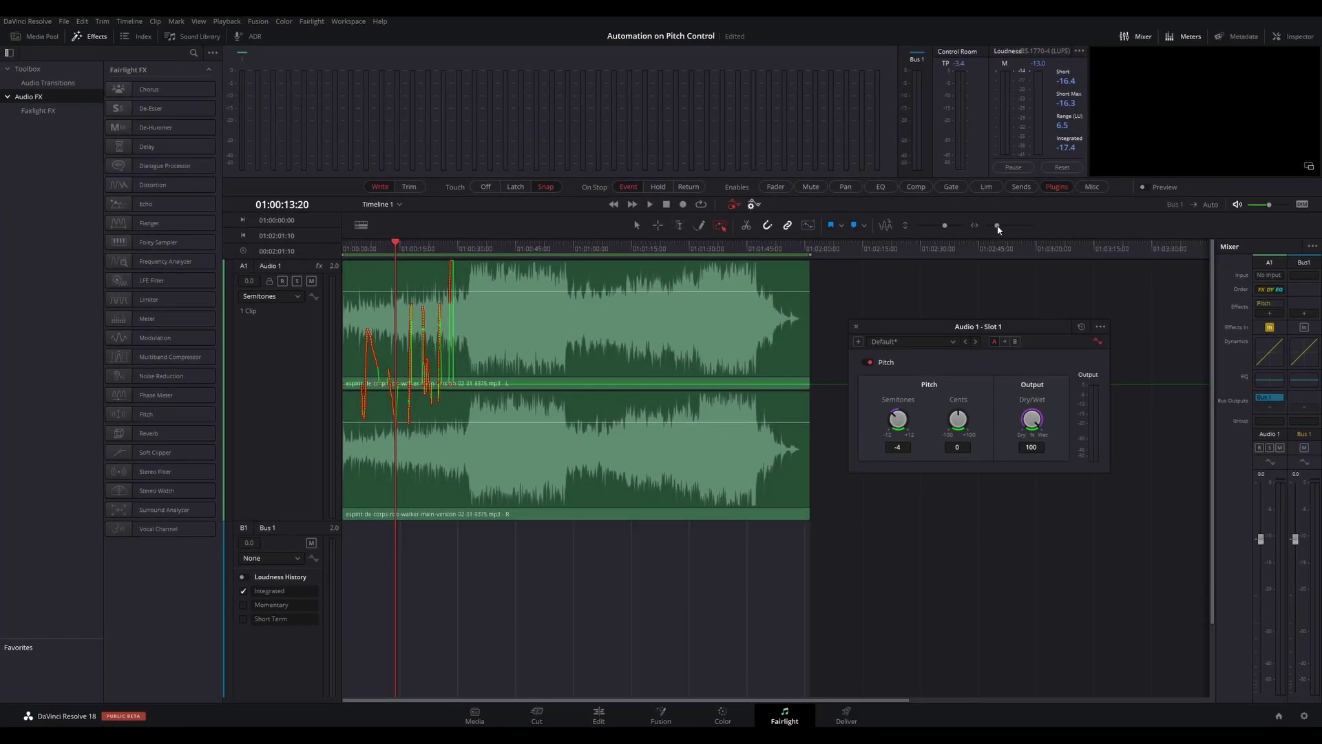
{"action": "left_click_drag", "start_coordinate": [998, 229], "coordinate": [1004, 229]}
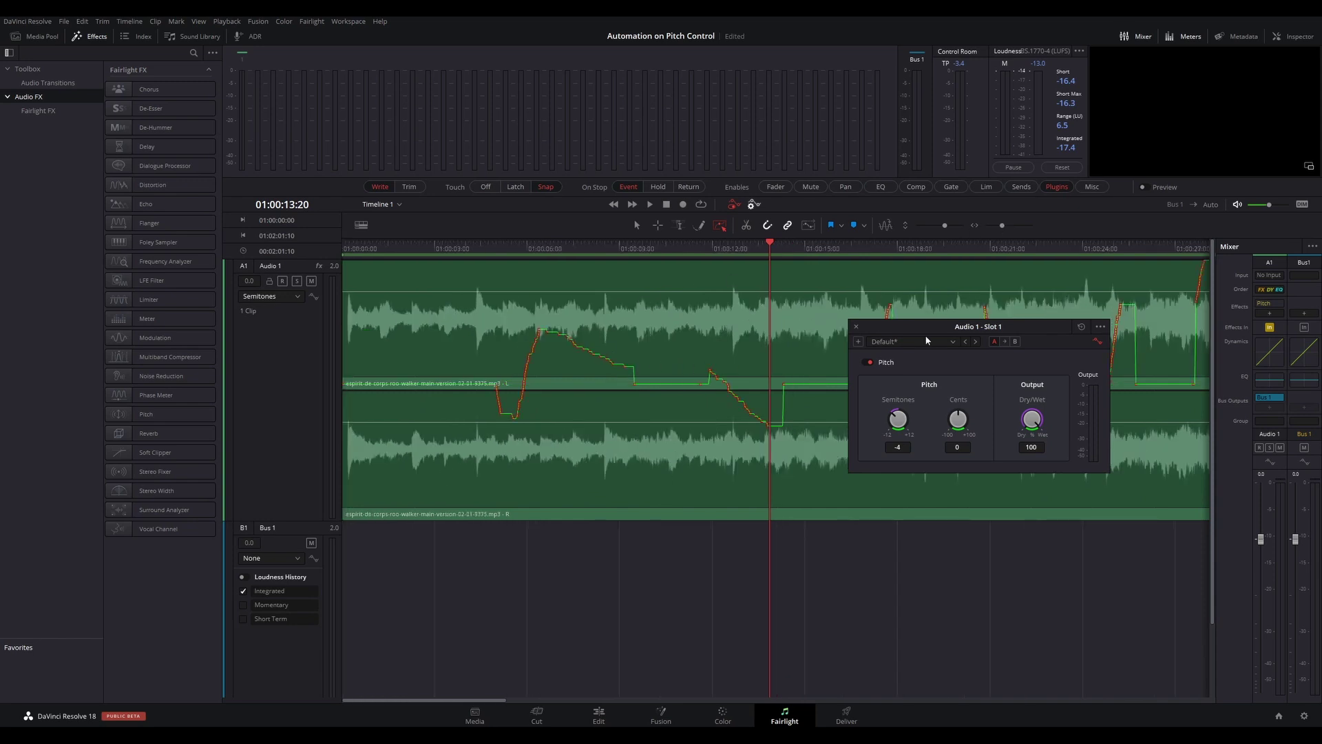
{"action": "left_click_drag", "start_coordinate": [899, 332], "coordinate": [1077, 537]}
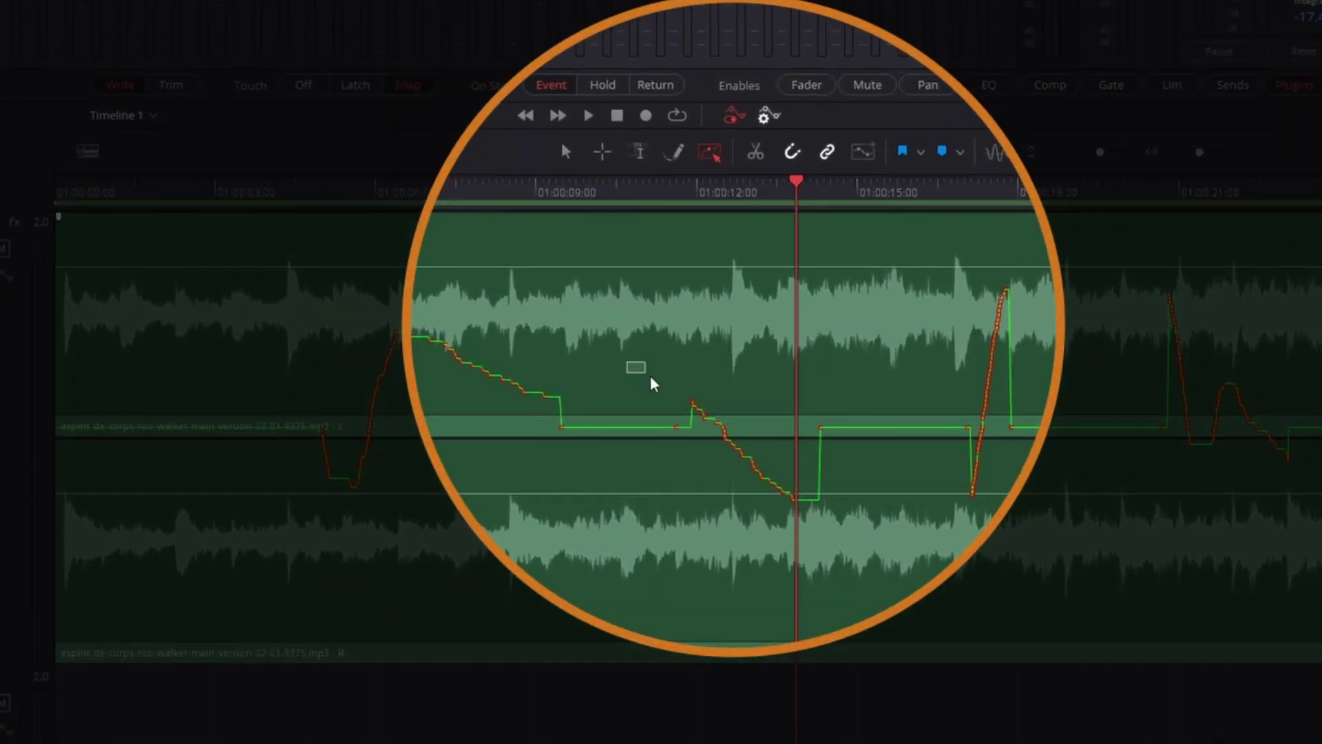
Step: Marquee-select Semitones point groups and drag them later and higher, forming a peak near 01:00:21
{"action": "left_click_drag", "start_coordinate": [651, 381], "coordinate": [904, 551]}
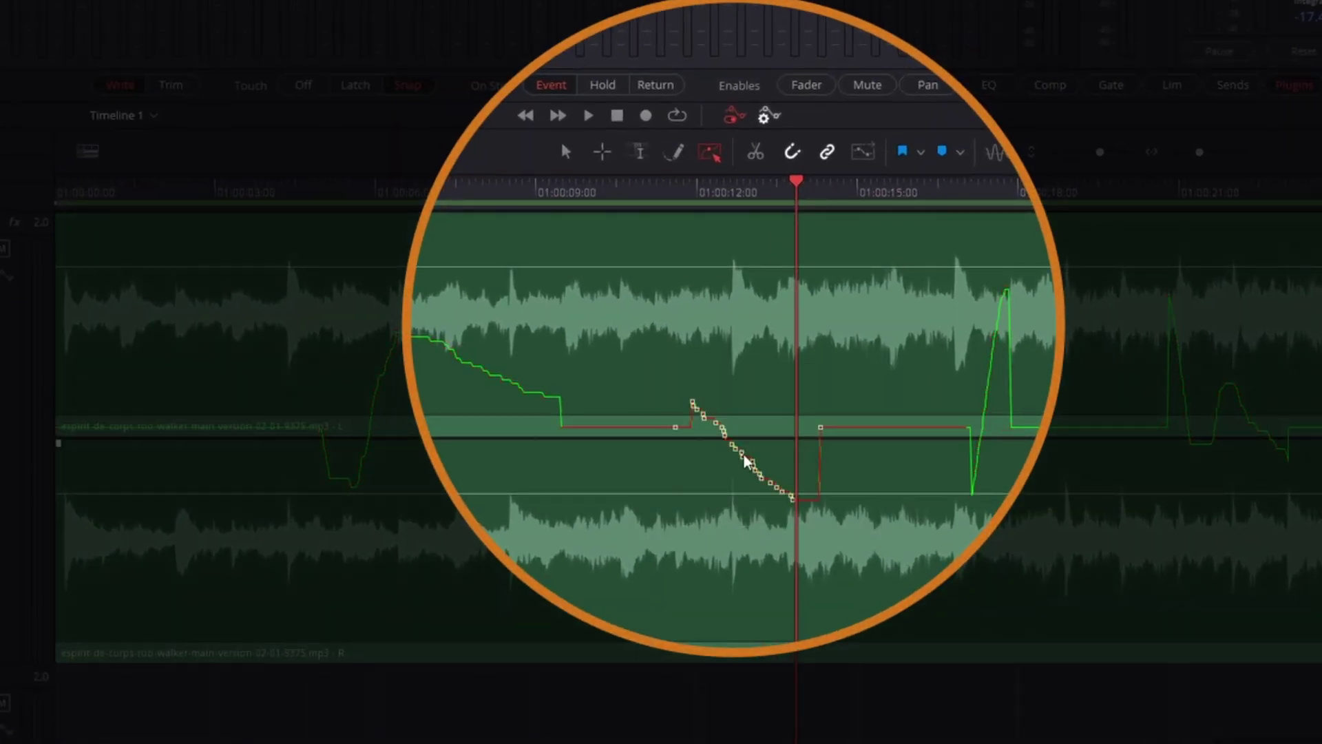
{"action": "left_click_drag", "start_coordinate": [741, 457], "coordinate": [861, 431]}
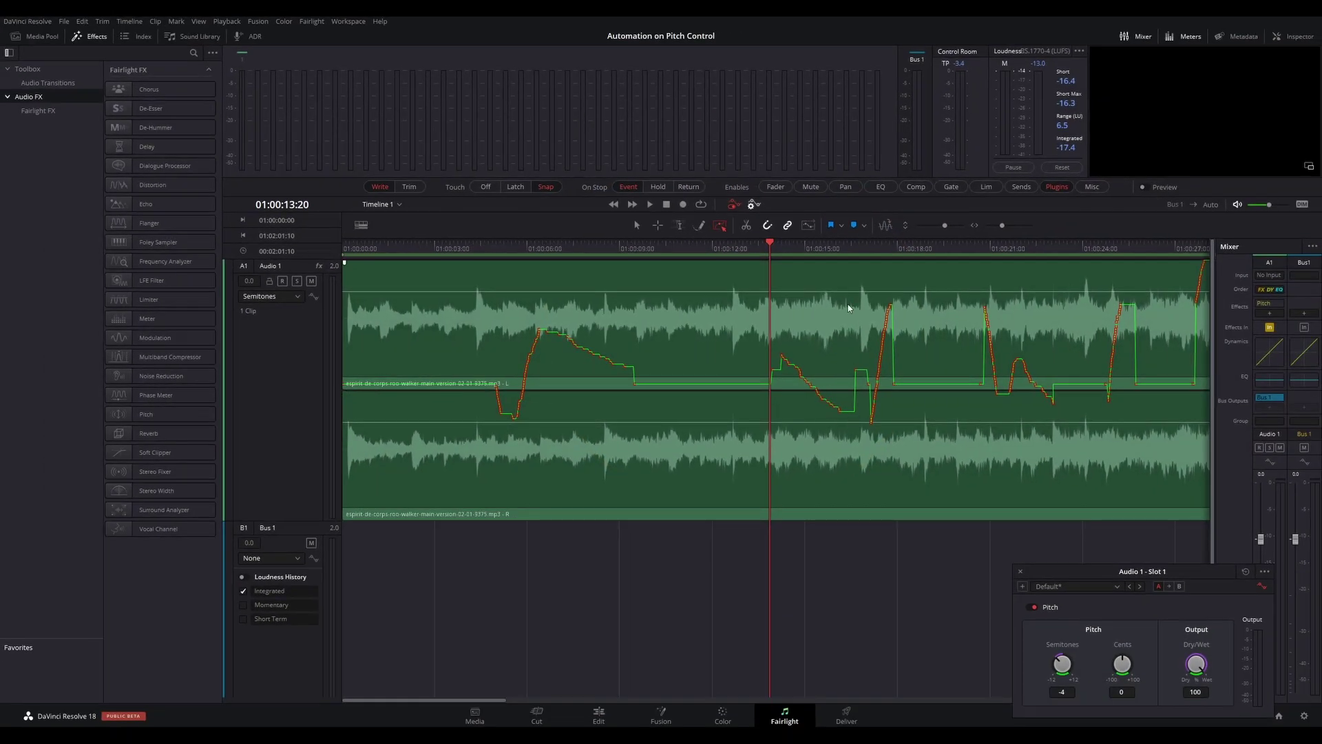
{"action": "left_click_drag", "start_coordinate": [849, 307], "coordinate": [938, 444]}
{"action": "left_click_drag", "start_coordinate": [881, 370], "coordinate": [923, 393]}
{"action": "scroll", "coordinate": [824, 372], "scroll_direction": "right", "scroll_amount": 5}
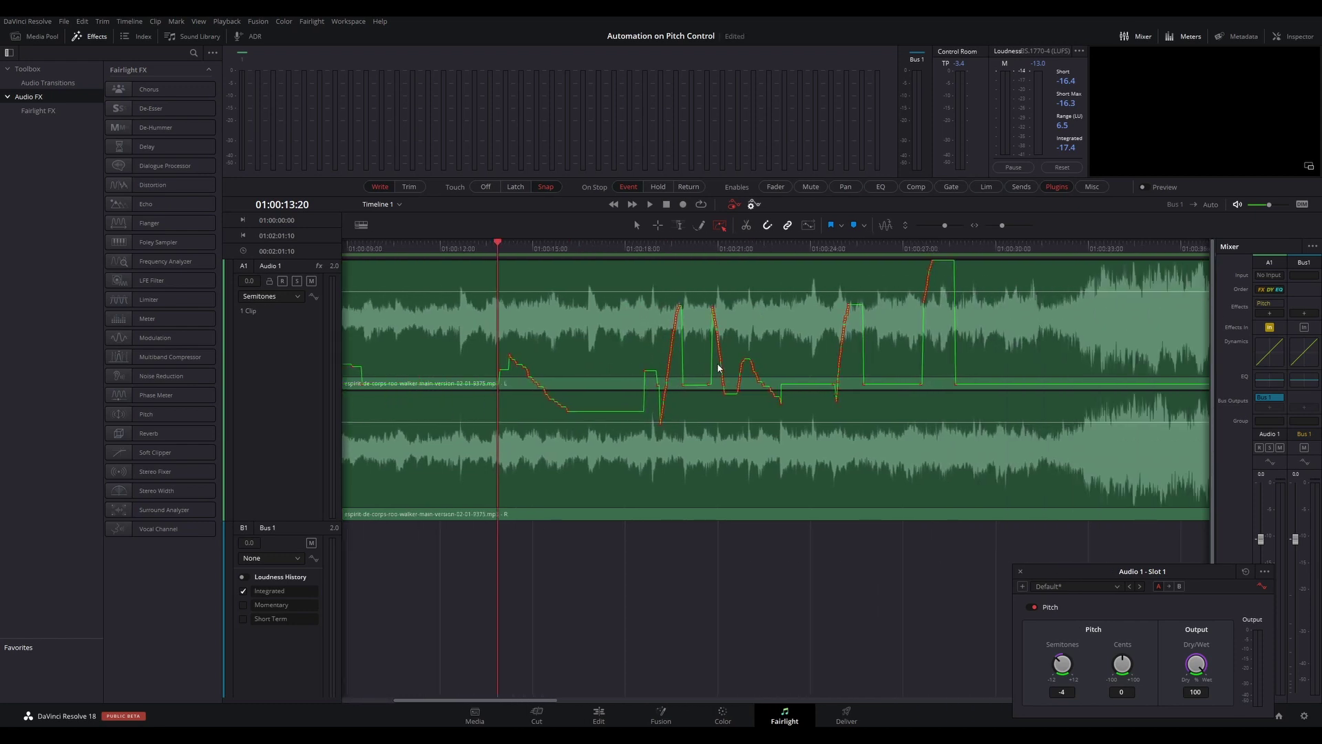
{"action": "left_click_drag", "start_coordinate": [702, 299], "coordinate": [785, 431]}
{"action": "left_click_drag", "start_coordinate": [742, 386], "coordinate": [742, 340]}
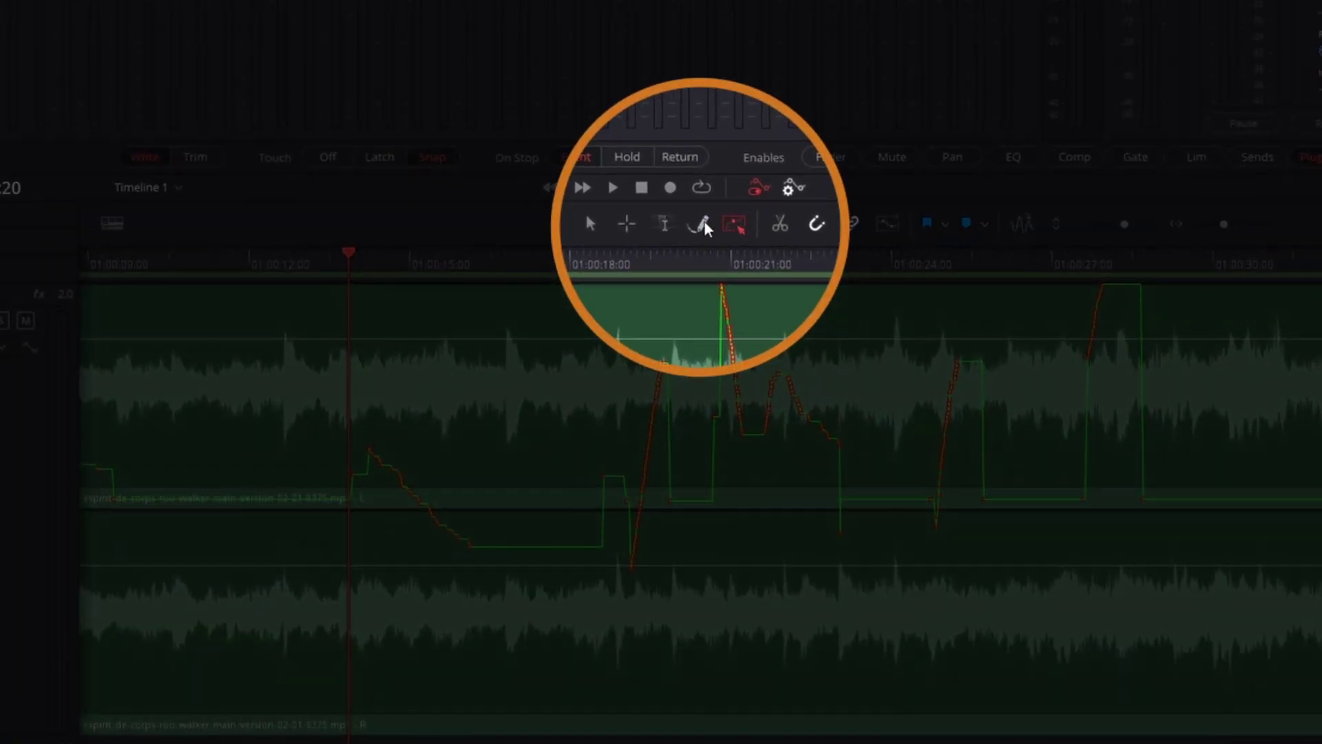
Step: With the pencil tool, draw a smooth Semitones arc from about 01:00:13 to 01:00:30
{"action": "left_click", "coordinate": [698, 224]}
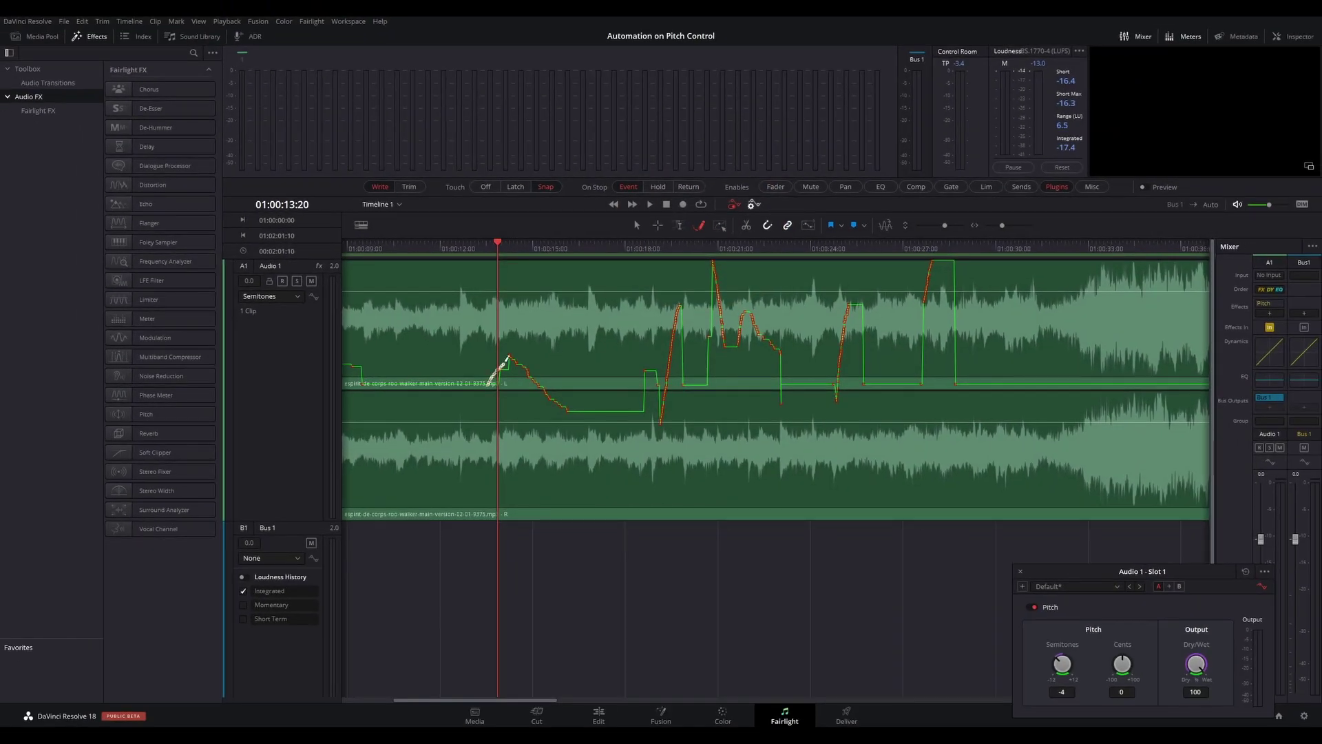
{"action": "mouse_move", "coordinate": [507, 357]}
{"action": "left_mouse_down"}
{"action": "mouse_move", "coordinate": [639, 328]}
{"action": "mouse_move", "coordinate": [706, 336]}
{"action": "mouse_move", "coordinate": [814, 380]}
{"action": "left_mouse_up"}
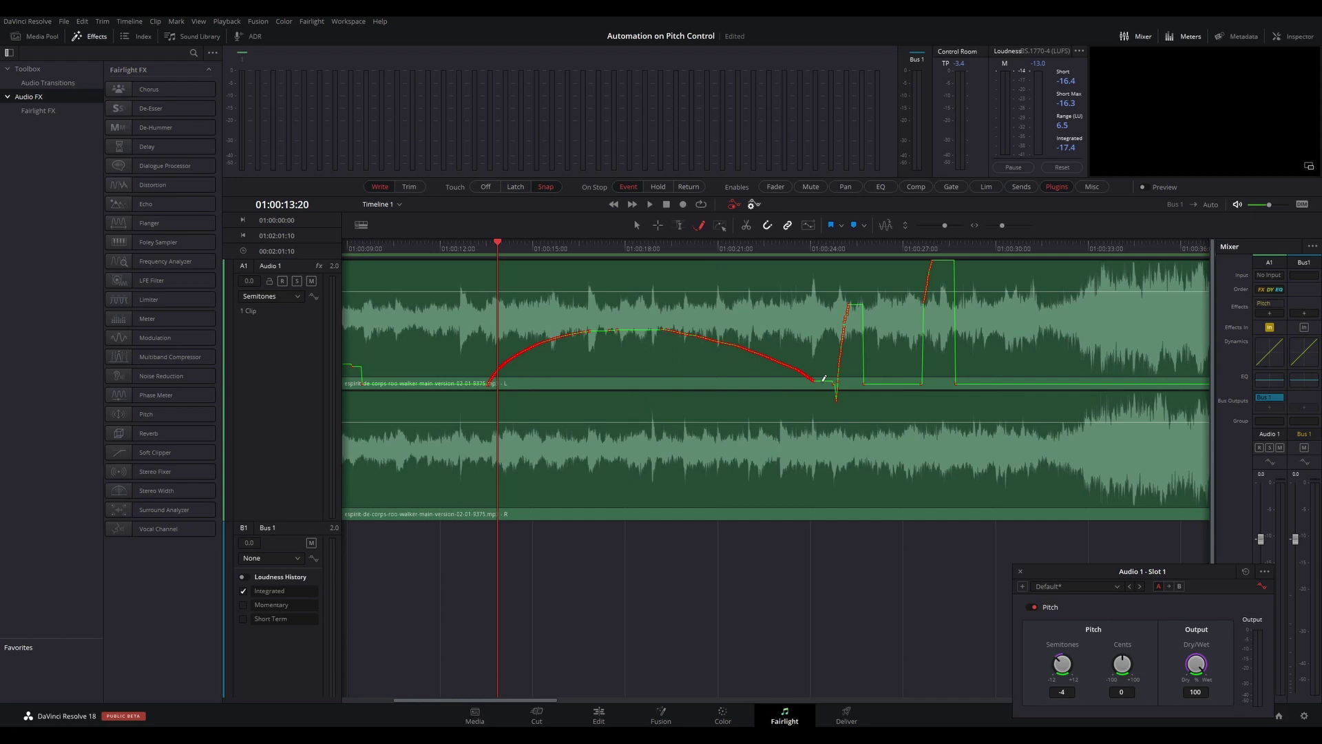
{"action": "mouse_move", "coordinate": [848, 331]}
{"action": "left_mouse_down"}
{"action": "mouse_move", "coordinate": [964, 304]}
{"action": "mouse_move", "coordinate": [1031, 356]}
{"action": "mouse_move", "coordinate": [1045, 393]}
{"action": "left_mouse_up"}
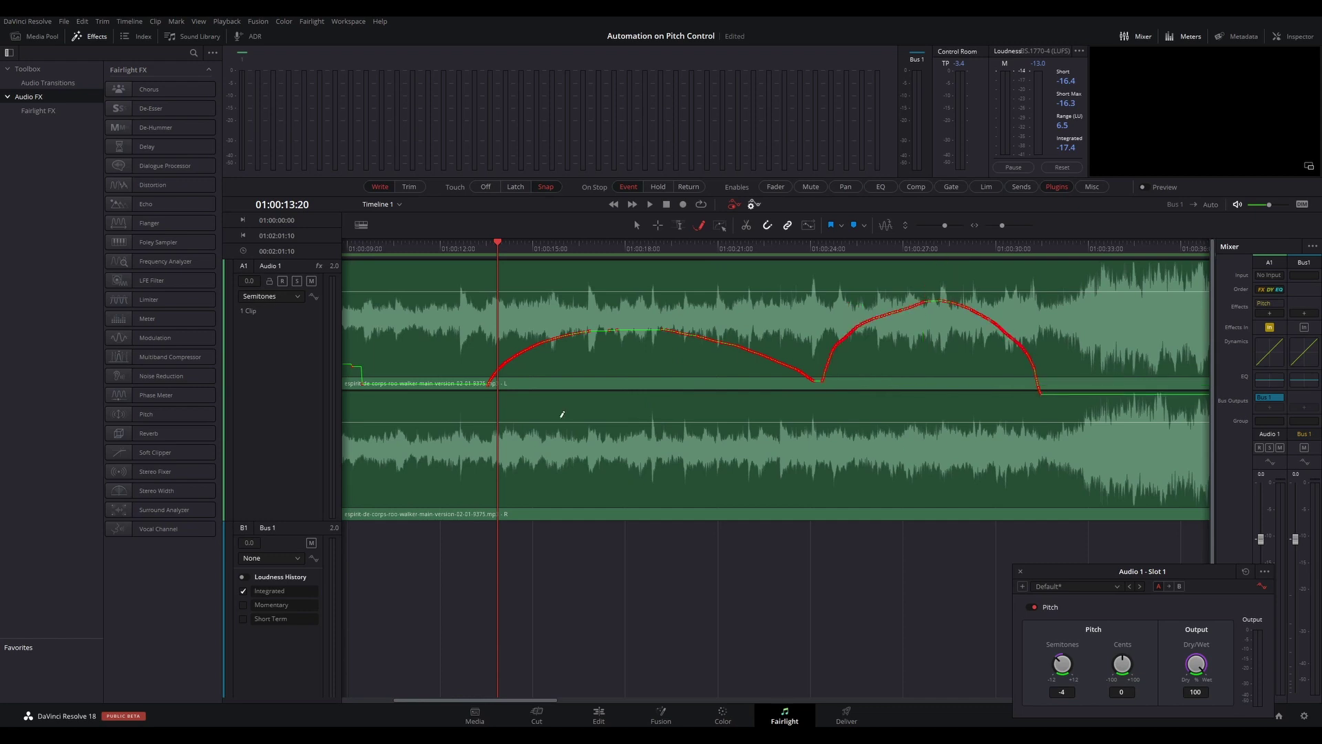
Step: Draw another smooth arc over the earlier stepped automation
{"action": "scroll", "coordinate": [562, 413], "scroll_direction": "left", "scroll_amount": 3}
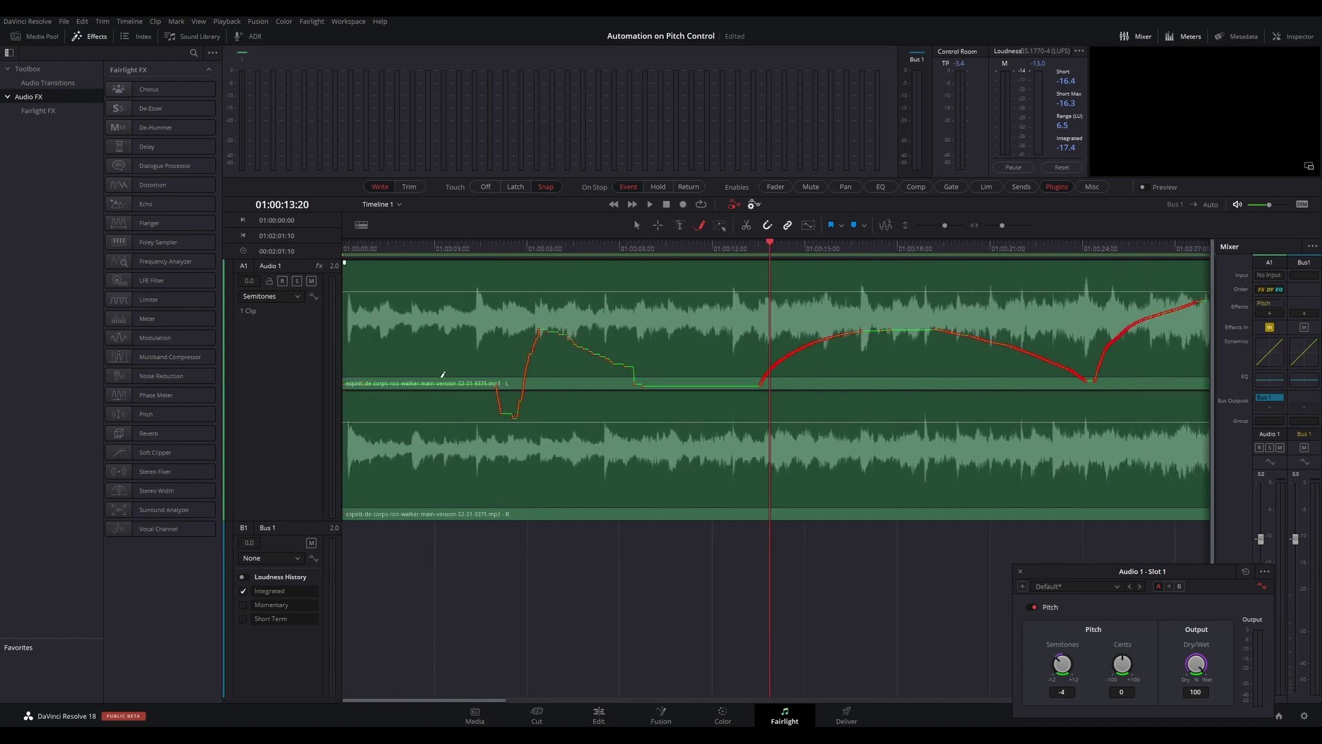
{"action": "mouse_move", "coordinate": [475, 382]}
{"action": "left_mouse_down"}
{"action": "mouse_move", "coordinate": [523, 329]}
{"action": "mouse_move", "coordinate": [666, 351]}
{"action": "left_mouse_up"}
{"action": "left_click_drag", "start_coordinate": [710, 391], "coordinate": [712, 392]}
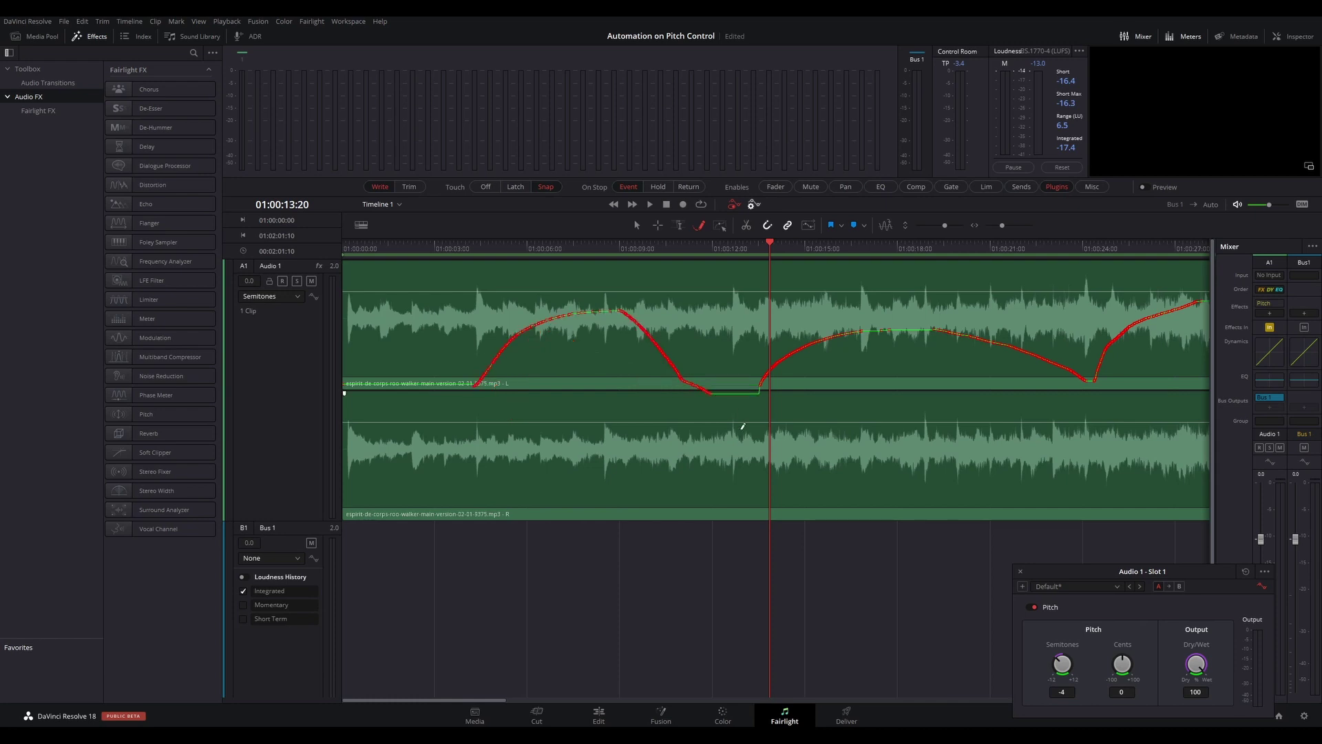